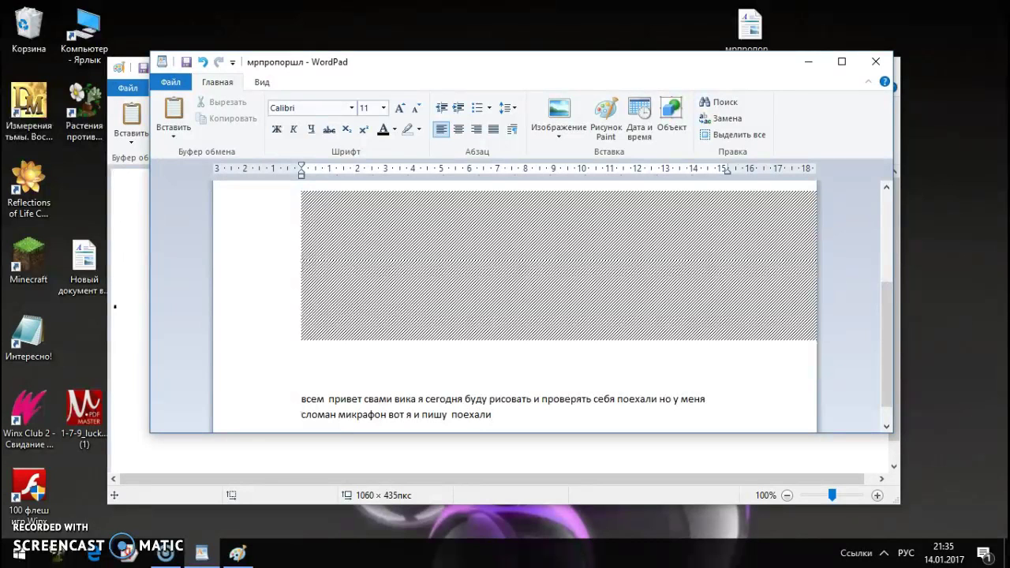
Switch to the Paint drawing and erase all the leftover black marks from the canvas
{"action": "left_click", "coordinate": [809, 60]}
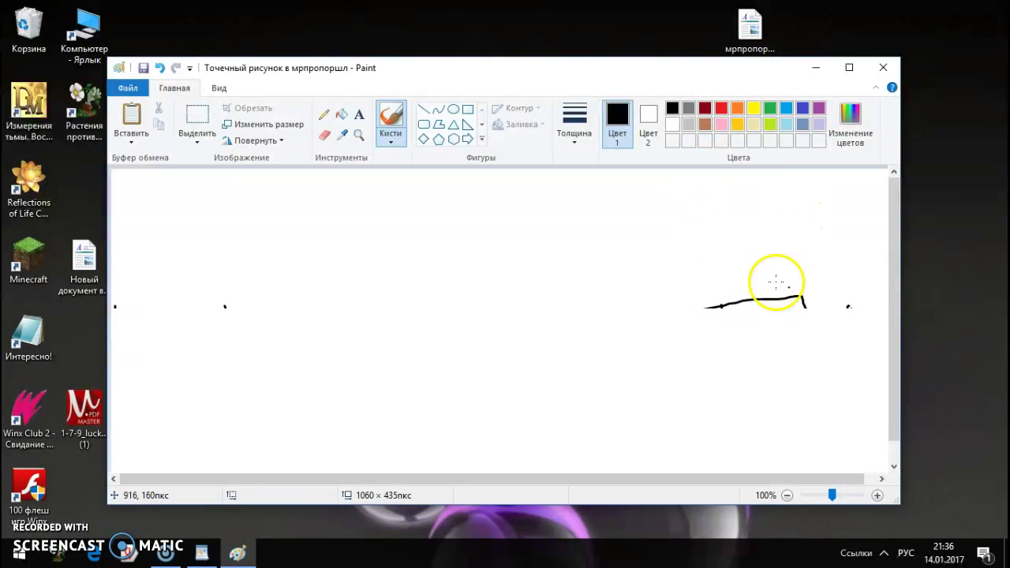
{"action": "left_click", "coordinate": [329, 141]}
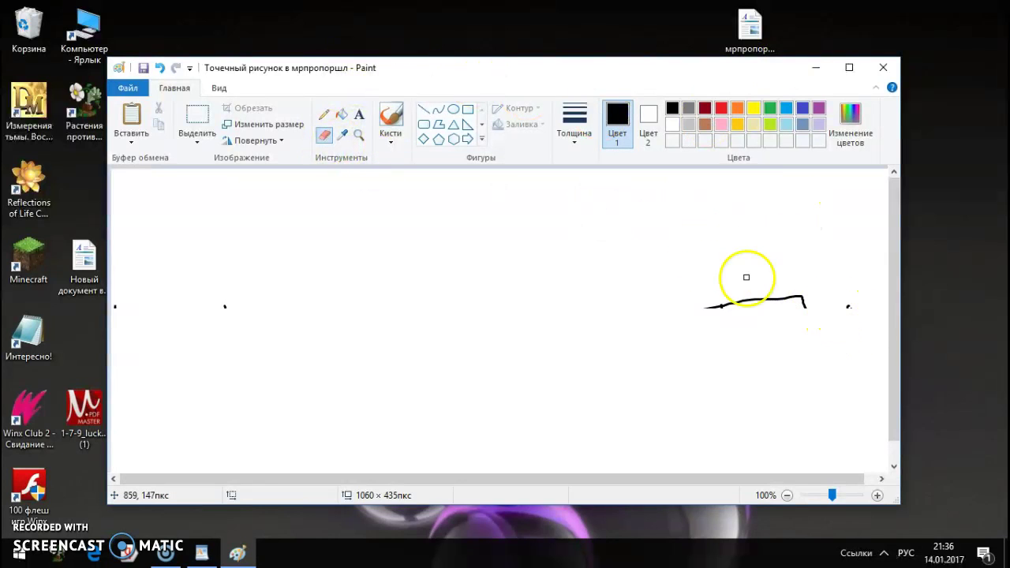
{"action": "mouse_move", "coordinate": [756, 304]}
{"action": "left_mouse_down"}
{"action": "mouse_move", "coordinate": [666, 322]}
{"action": "mouse_move", "coordinate": [773, 300]}
{"action": "mouse_move", "coordinate": [754, 293]}
{"action": "mouse_move", "coordinate": [801, 303]}
{"action": "left_mouse_up"}
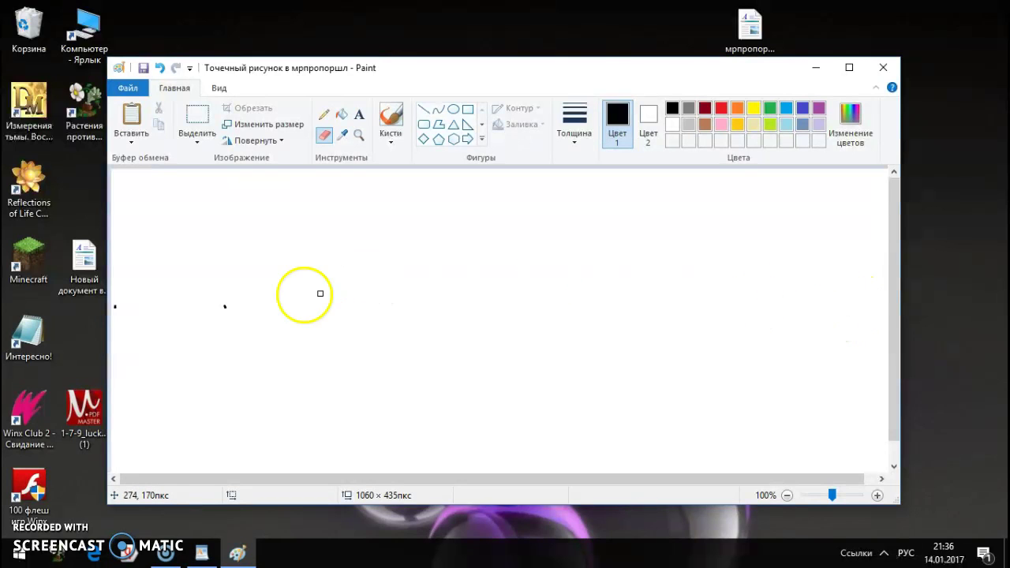
{"action": "mouse_move", "coordinate": [226, 302]}
{"action": "left_mouse_down"}
{"action": "mouse_move", "coordinate": [116, 305]}
{"action": "mouse_move", "coordinate": [369, 266]}
{"action": "left_mouse_up"}
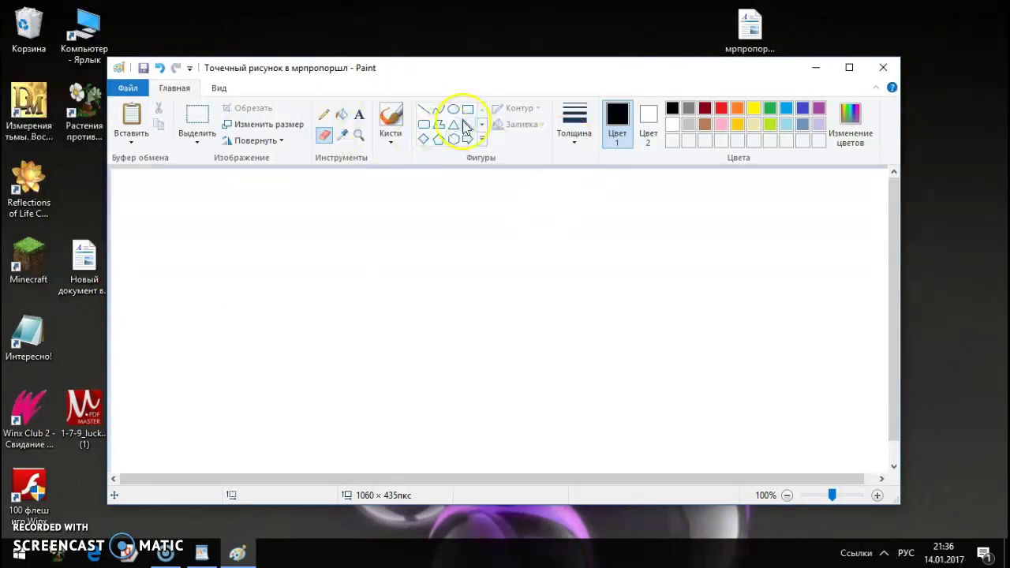
Draw a black heart outline about 215 × 206 px and place it near the centre of the canvas
{"action": "left_click", "coordinate": [481, 138]}
{"action": "left_click", "coordinate": [421, 150]}
{"action": "mouse_move", "coordinate": [470, 297]}
{"action": "left_mouse_down"}
{"action": "mouse_move", "coordinate": [491, 286]}
{"action": "mouse_move", "coordinate": [533, 302]}
{"action": "mouse_move", "coordinate": [600, 355]}
{"action": "mouse_move", "coordinate": [632, 453]}
{"action": "left_mouse_up"}
{"action": "left_click_drag", "start_coordinate": [561, 326], "coordinate": [526, 276]}
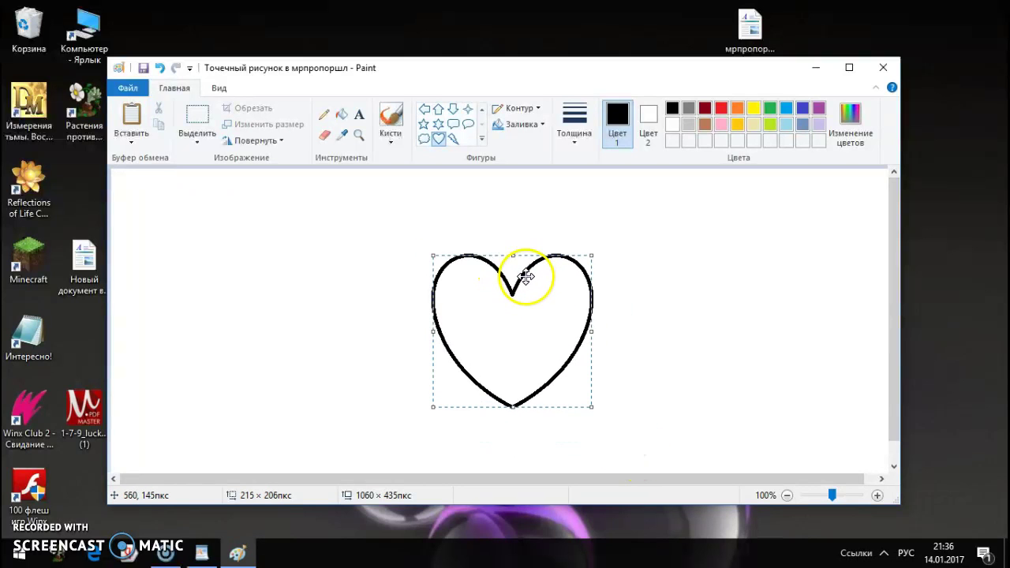
Draw two black lightning bolts, one across the heart's left edge and one to its right, with small marks inside the first
{"action": "left_click", "coordinate": [451, 139]}
{"action": "left_click_drag", "start_coordinate": [358, 235], "coordinate": [497, 348]}
{"action": "left_click_drag", "start_coordinate": [583, 242], "coordinate": [496, 379]}
{"action": "left_click_drag", "start_coordinate": [542, 304], "coordinate": [668, 287]}
{"action": "left_click", "coordinate": [406, 281]}
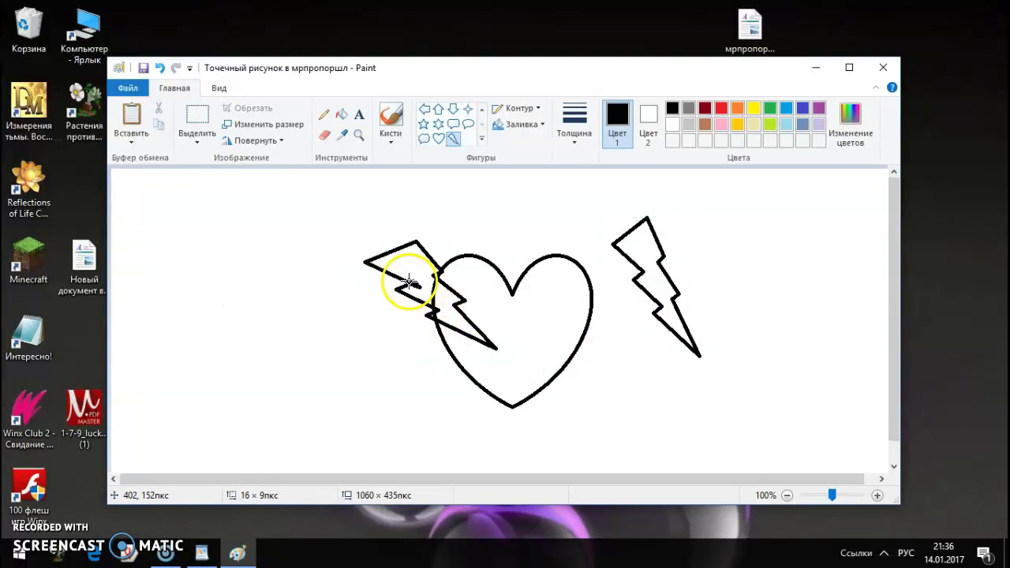
{"action": "mouse_move", "coordinate": [398, 261]}
{"action": "left_mouse_down"}
{"action": "mouse_move", "coordinate": [428, 281]}
{"action": "mouse_move", "coordinate": [315, 266]}
{"action": "mouse_move", "coordinate": [401, 276]}
{"action": "left_mouse_up"}
{"action": "left_click", "coordinate": [418, 264]}
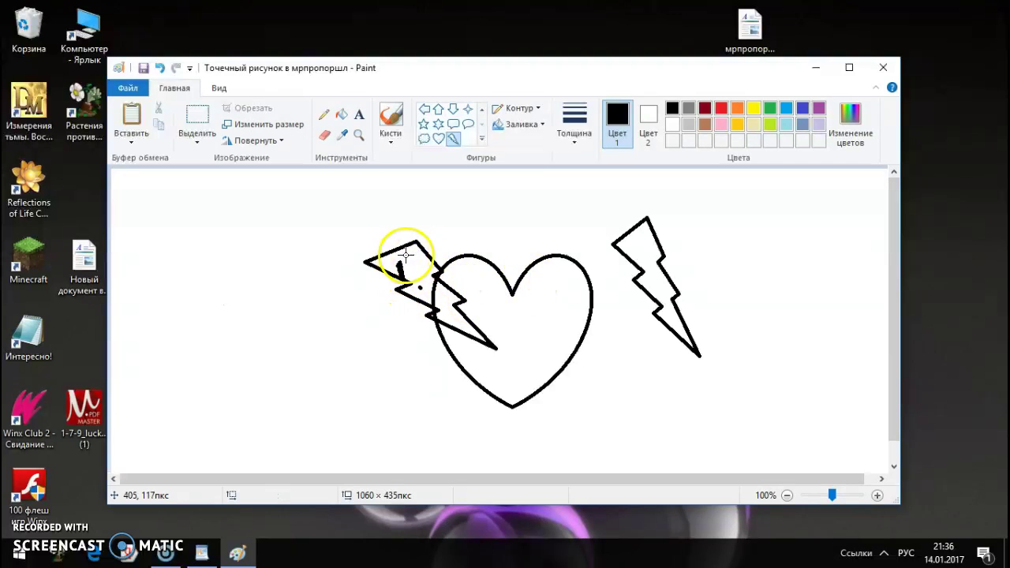
Draw a large black lightning bolt at the drawing's far left and a pink one about 147 × 159 px at its far right
{"action": "left_click_drag", "start_coordinate": [186, 249], "coordinate": [374, 382]}
{"action": "left_click_drag", "start_coordinate": [745, 224], "coordinate": [852, 339]}
{"action": "left_click", "coordinate": [721, 124]}
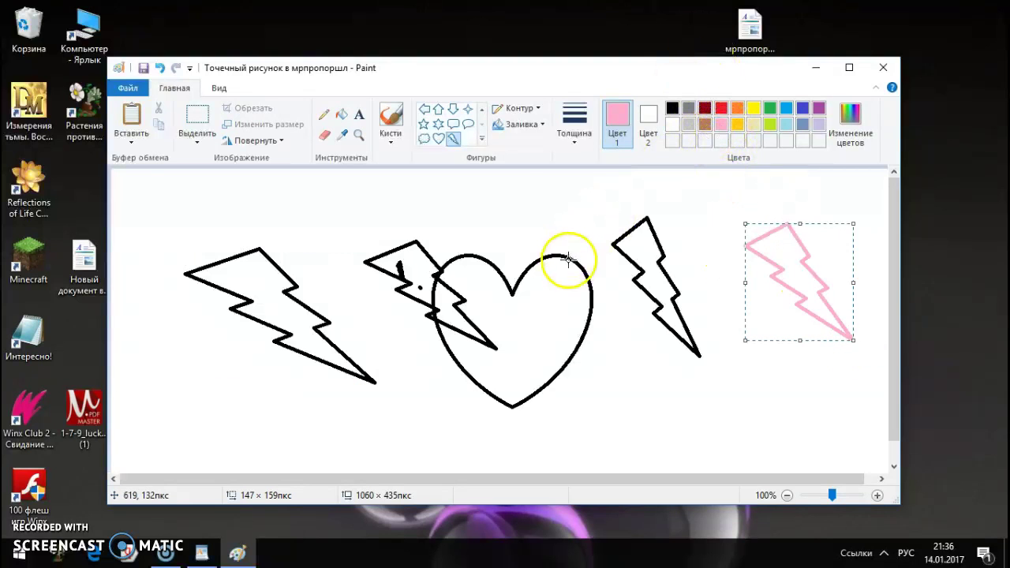
Draw a small pink lightning bolt about 67 × 56 px inside the heart's right half and scribble over it with the brush
{"action": "left_click_drag", "start_coordinate": [513, 296], "coordinate": [564, 337]}
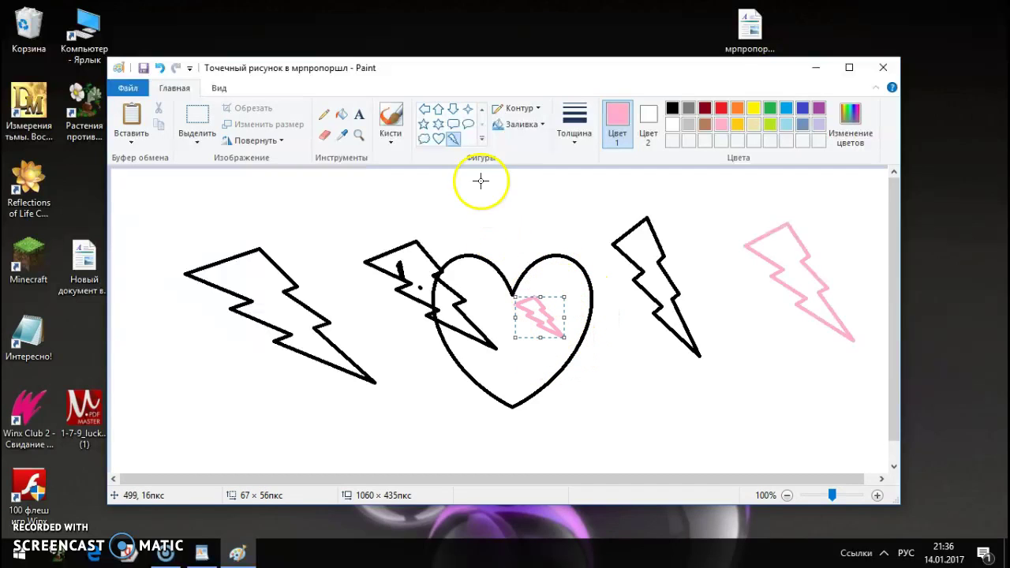
{"action": "left_click", "coordinate": [391, 122]}
{"action": "mouse_move", "coordinate": [556, 320]}
{"action": "left_mouse_down"}
{"action": "mouse_move", "coordinate": [529, 306]}
{"action": "mouse_move", "coordinate": [539, 282]}
{"action": "left_mouse_up"}
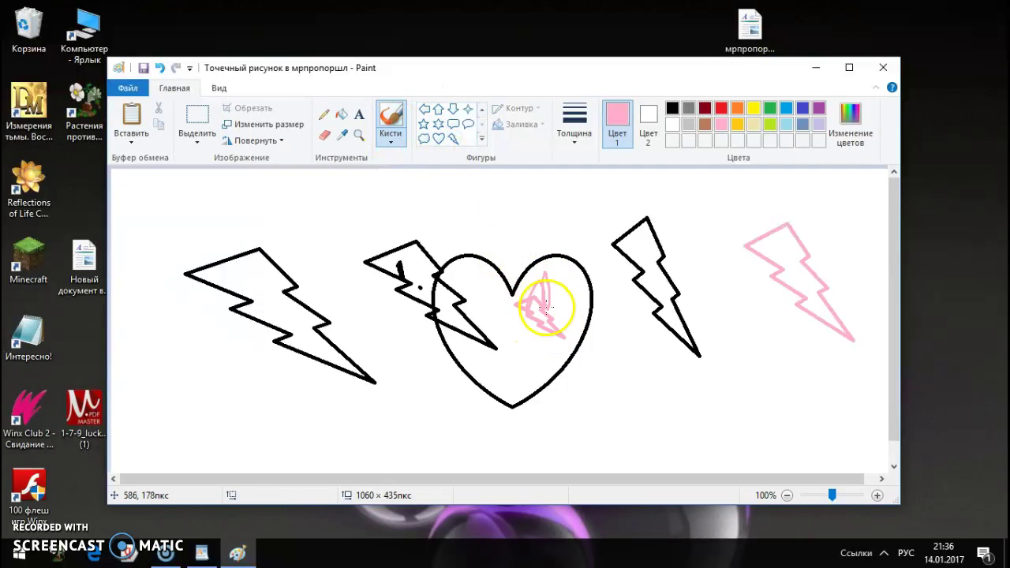
Paint the whole right half of the heart pink with the oil brush, covering its black outline
{"action": "left_click", "coordinate": [389, 143]}
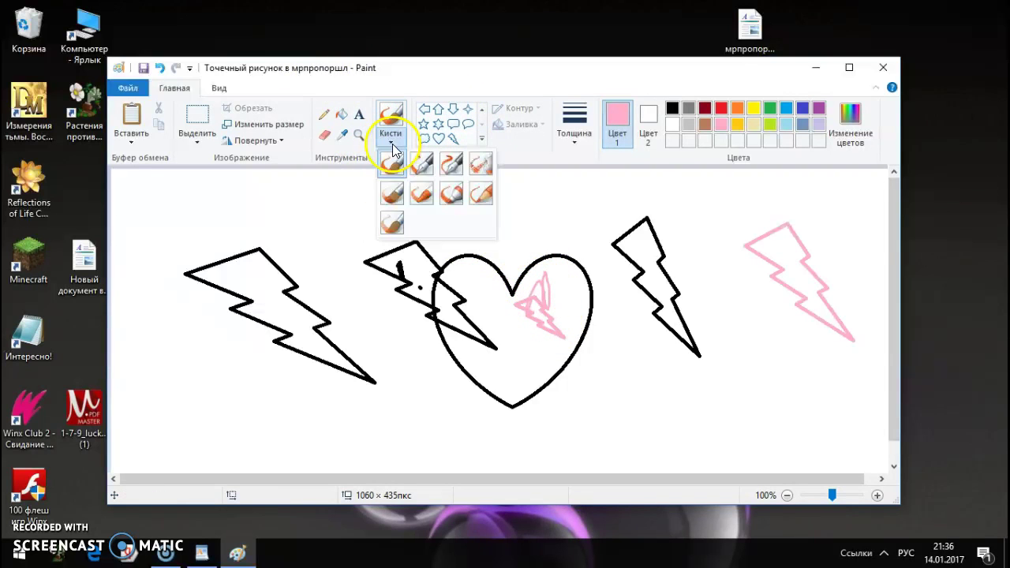
{"action": "left_click", "coordinate": [398, 193]}
{"action": "left_click_drag", "start_coordinate": [513, 305], "coordinate": [533, 292]}
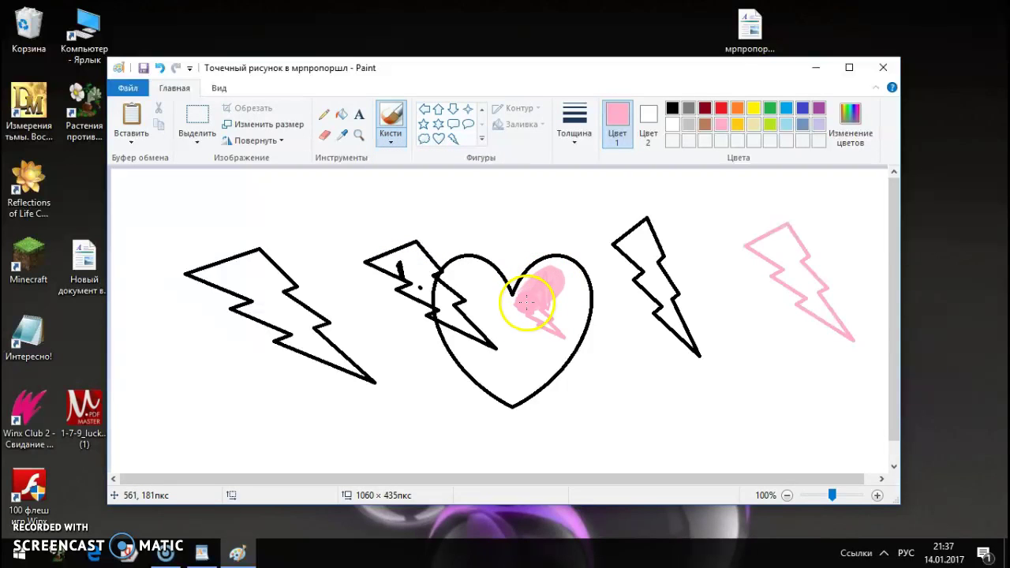
{"action": "mouse_move", "coordinate": [572, 319]}
{"action": "left_mouse_down"}
{"action": "mouse_move", "coordinate": [565, 342]}
{"action": "mouse_move", "coordinate": [578, 321]}
{"action": "left_mouse_up"}
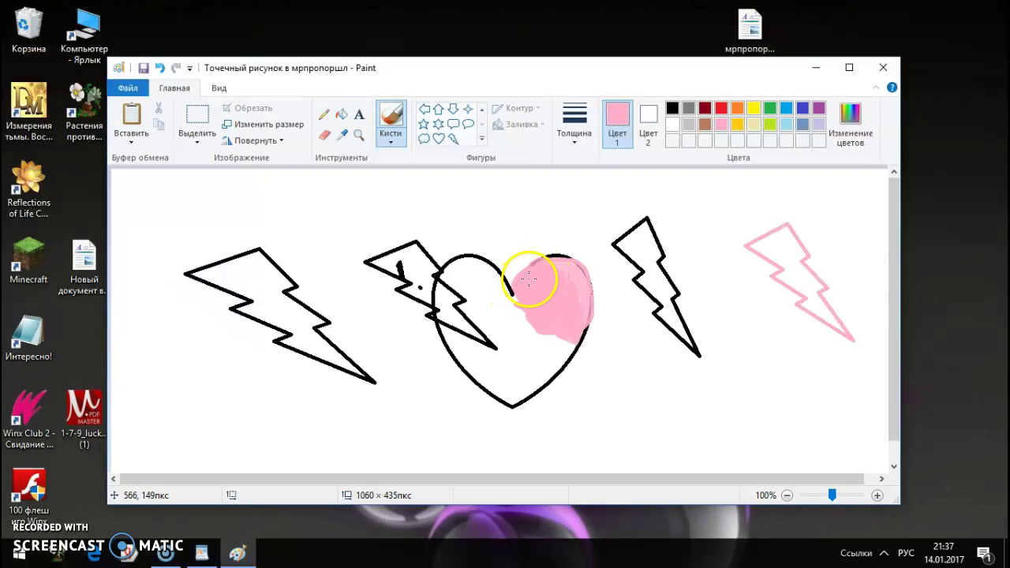
{"action": "left_click_drag", "start_coordinate": [554, 264], "coordinate": [572, 266]}
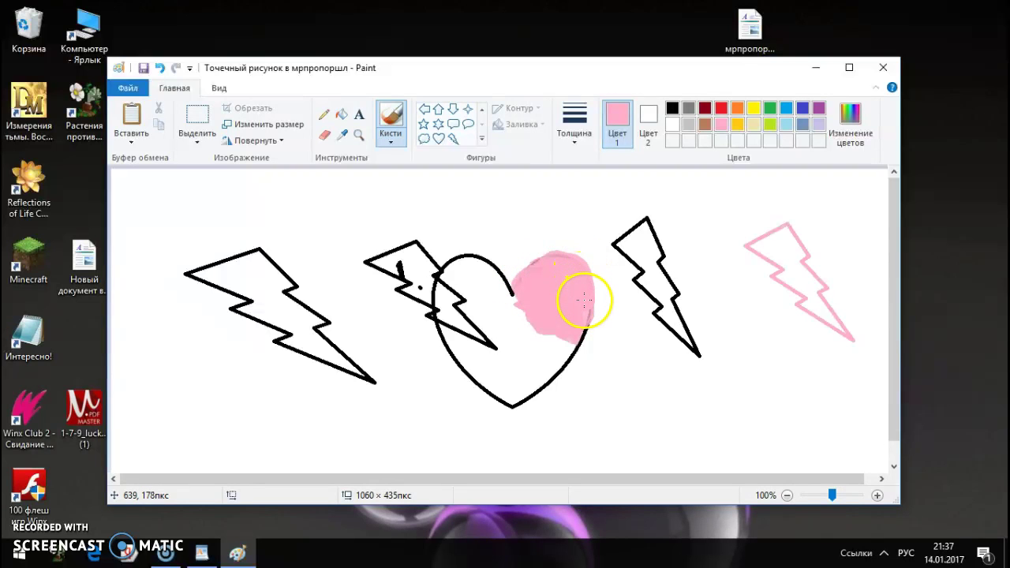
{"action": "mouse_move", "coordinate": [569, 344]}
{"action": "left_mouse_down"}
{"action": "mouse_move", "coordinate": [519, 295]}
{"action": "mouse_move", "coordinate": [528, 324]}
{"action": "mouse_move", "coordinate": [521, 393]}
{"action": "mouse_move", "coordinate": [560, 361]}
{"action": "left_mouse_up"}
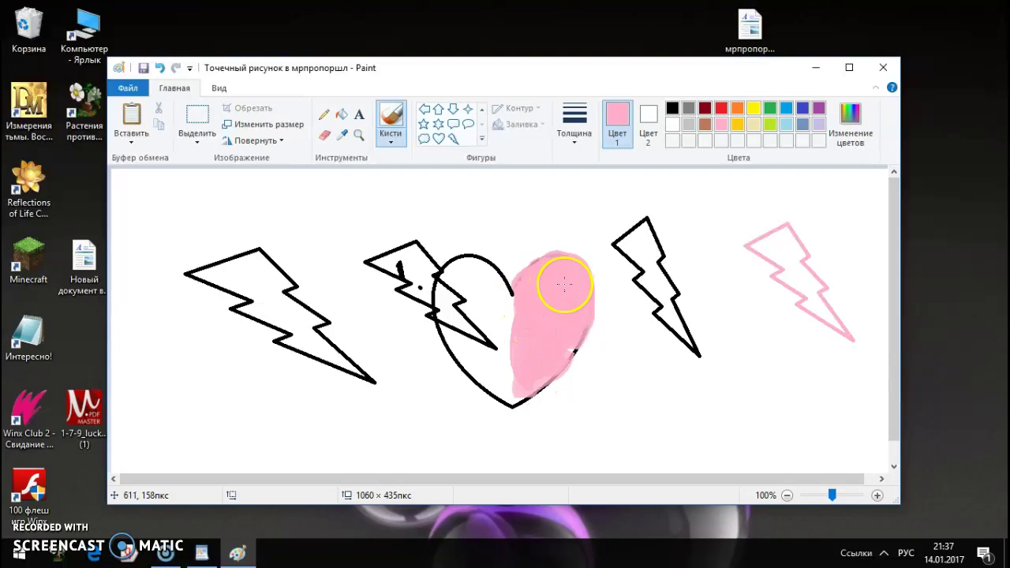
{"action": "mouse_move", "coordinate": [531, 386]}
{"action": "left_mouse_down"}
{"action": "mouse_move", "coordinate": [513, 399]}
{"action": "mouse_move", "coordinate": [548, 382]}
{"action": "left_mouse_up"}
{"action": "left_click_drag", "start_coordinate": [579, 339], "coordinate": [558, 371]}
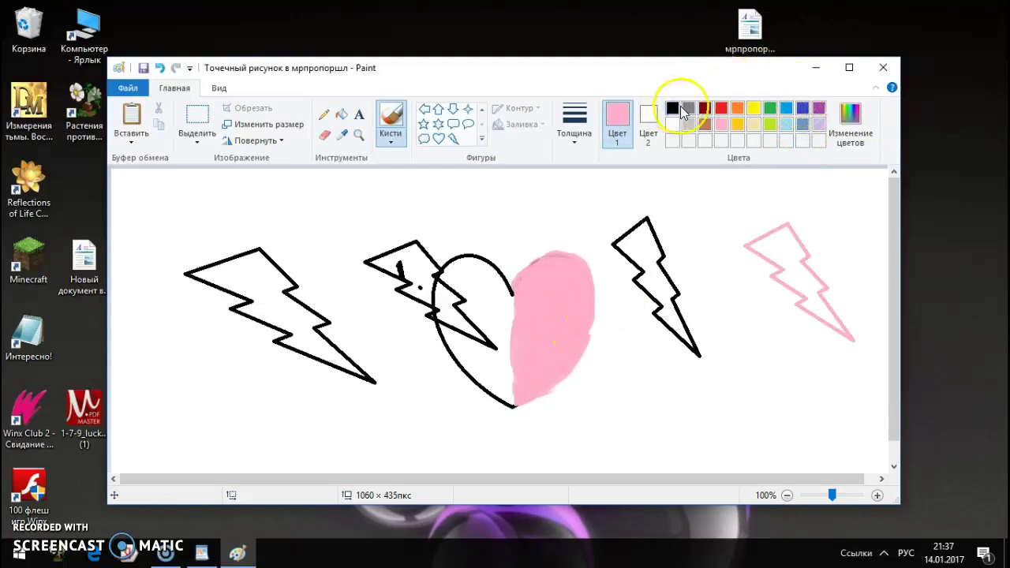
Paint the heart's left half purple around the lightning bolt with the oil brush, filling the remaining gaps with the plain brush
{"action": "left_click", "coordinate": [818, 108]}
{"action": "mouse_move", "coordinate": [486, 280]}
{"action": "left_mouse_down"}
{"action": "mouse_move", "coordinate": [463, 276]}
{"action": "mouse_move", "coordinate": [484, 293]}
{"action": "mouse_move", "coordinate": [484, 316]}
{"action": "mouse_move", "coordinate": [497, 308]}
{"action": "mouse_move", "coordinate": [510, 334]}
{"action": "mouse_move", "coordinate": [508, 388]}
{"action": "mouse_move", "coordinate": [456, 340]}
{"action": "mouse_move", "coordinate": [506, 369]}
{"action": "mouse_move", "coordinate": [502, 333]}
{"action": "mouse_move", "coordinate": [471, 312]}
{"action": "mouse_move", "coordinate": [484, 285]}
{"action": "mouse_move", "coordinate": [449, 273]}
{"action": "mouse_move", "coordinate": [489, 272]}
{"action": "mouse_move", "coordinate": [515, 302]}
{"action": "left_mouse_up"}
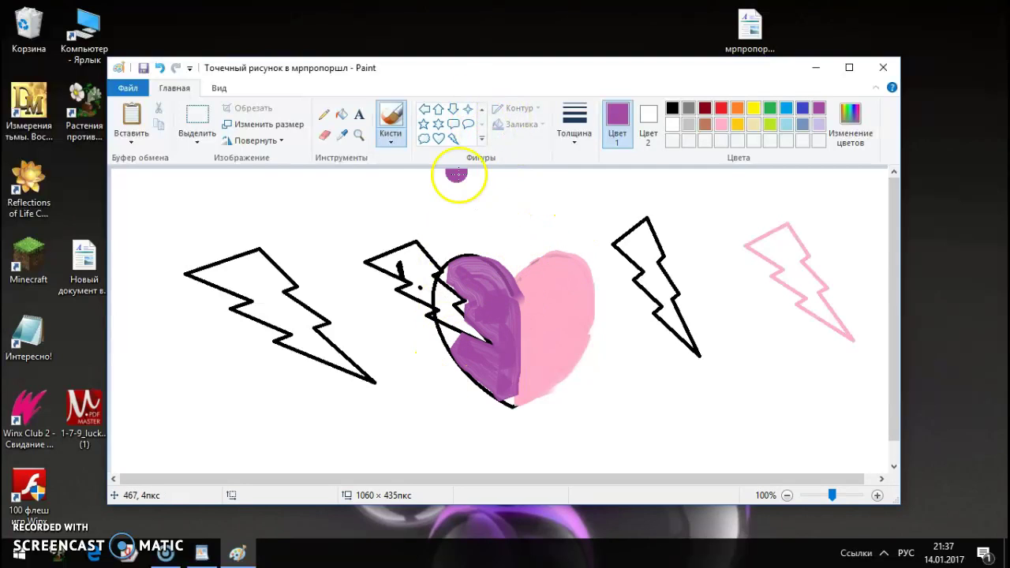
{"action": "left_click", "coordinate": [397, 134]}
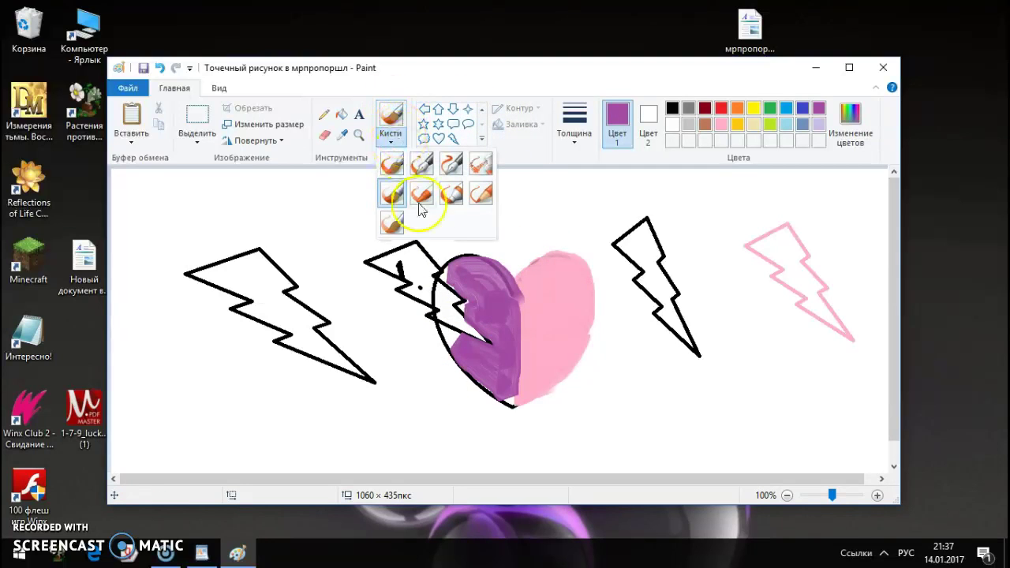
{"action": "left_click", "coordinate": [391, 165]}
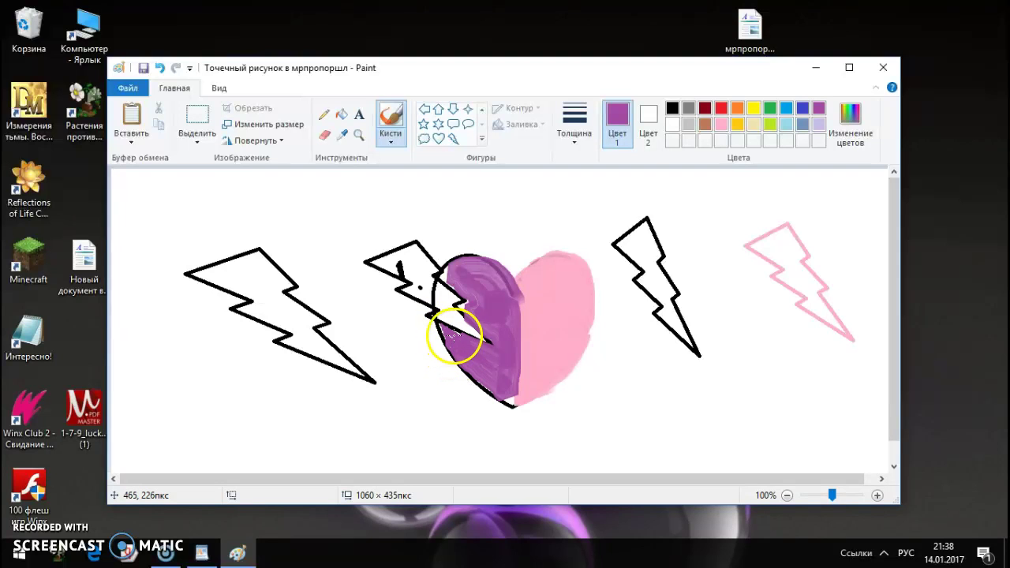
{"action": "left_click_drag", "start_coordinate": [476, 363], "coordinate": [502, 389]}
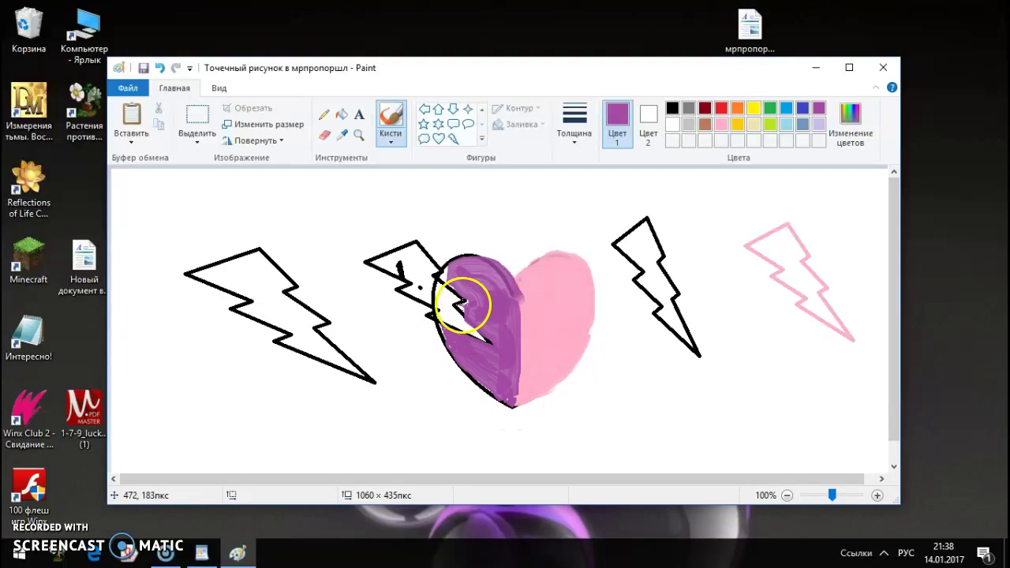
{"action": "left_click_drag", "start_coordinate": [467, 304], "coordinate": [450, 278]}
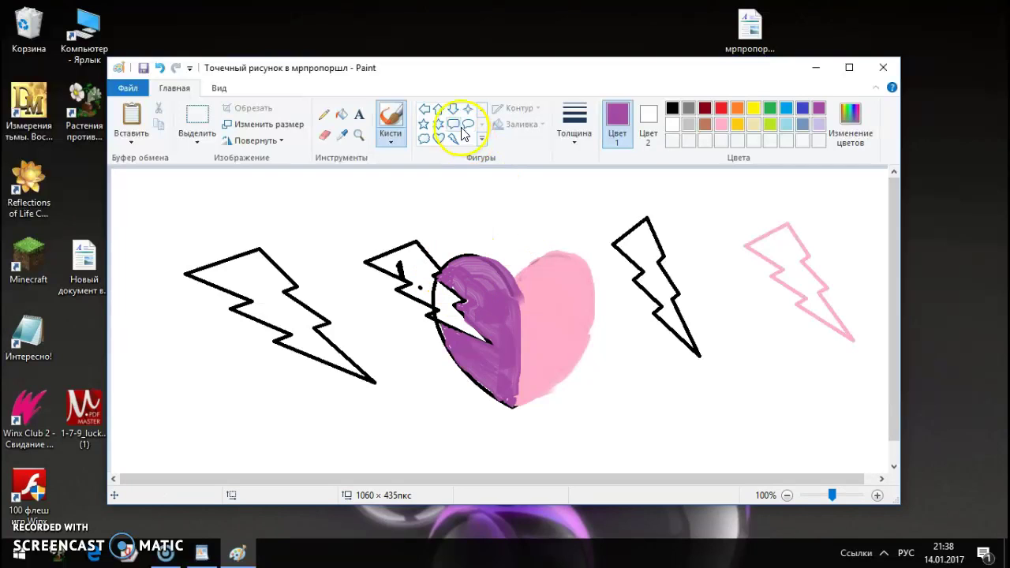
Colour the bolt overlapping the heart and the bolt just right of the heart black with the marker brush
{"action": "left_click", "coordinate": [671, 108]}
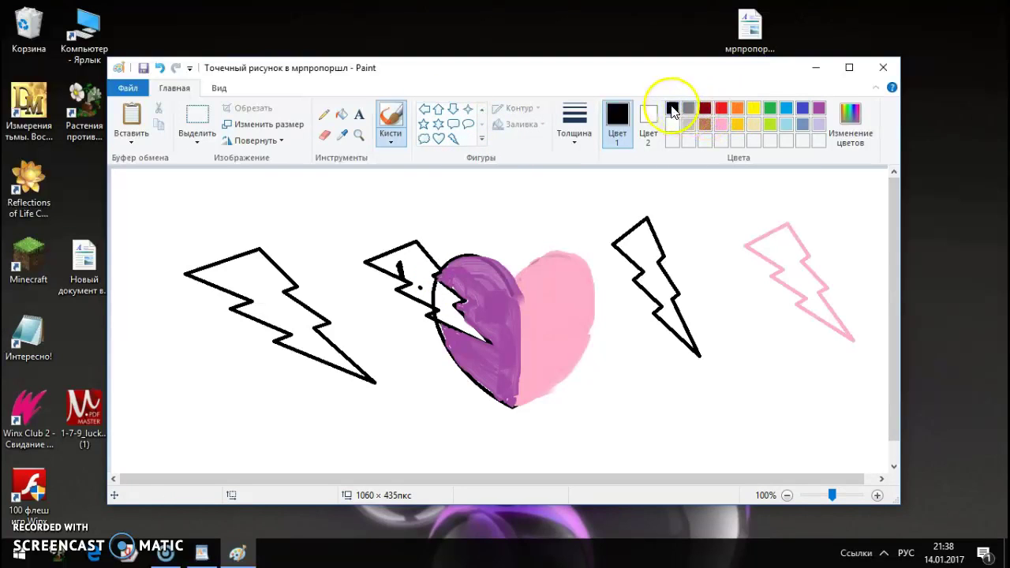
{"action": "left_click", "coordinate": [390, 136]}
{"action": "left_click", "coordinate": [452, 196]}
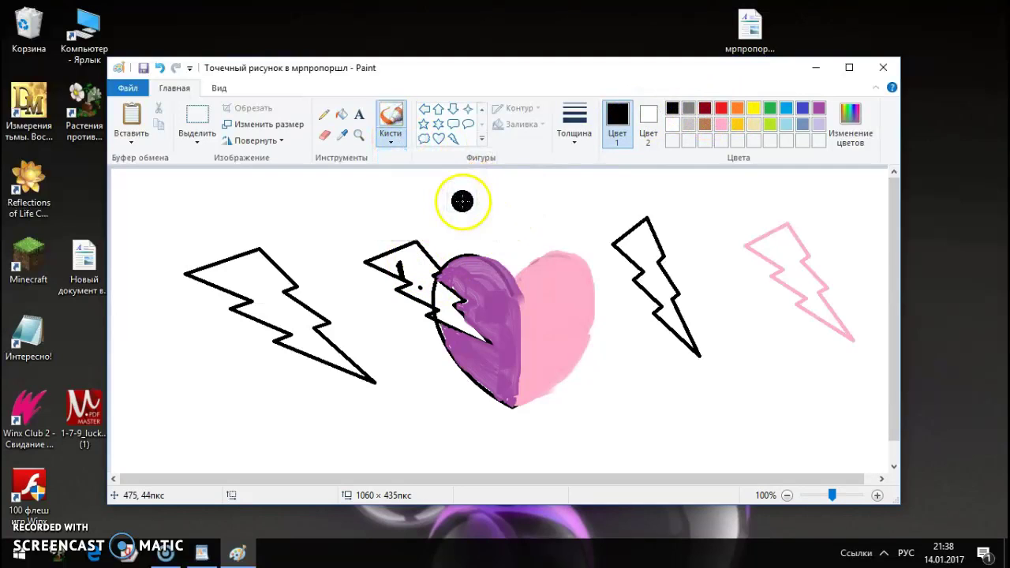
{"action": "mouse_move", "coordinate": [434, 289]}
{"action": "left_mouse_down"}
{"action": "mouse_move", "coordinate": [414, 254]}
{"action": "mouse_move", "coordinate": [382, 266]}
{"action": "mouse_move", "coordinate": [410, 269]}
{"action": "mouse_move", "coordinate": [419, 283]}
{"action": "mouse_move", "coordinate": [411, 288]}
{"action": "mouse_move", "coordinate": [450, 299]}
{"action": "mouse_move", "coordinate": [442, 316]}
{"action": "mouse_move", "coordinate": [489, 343]}
{"action": "left_mouse_up"}
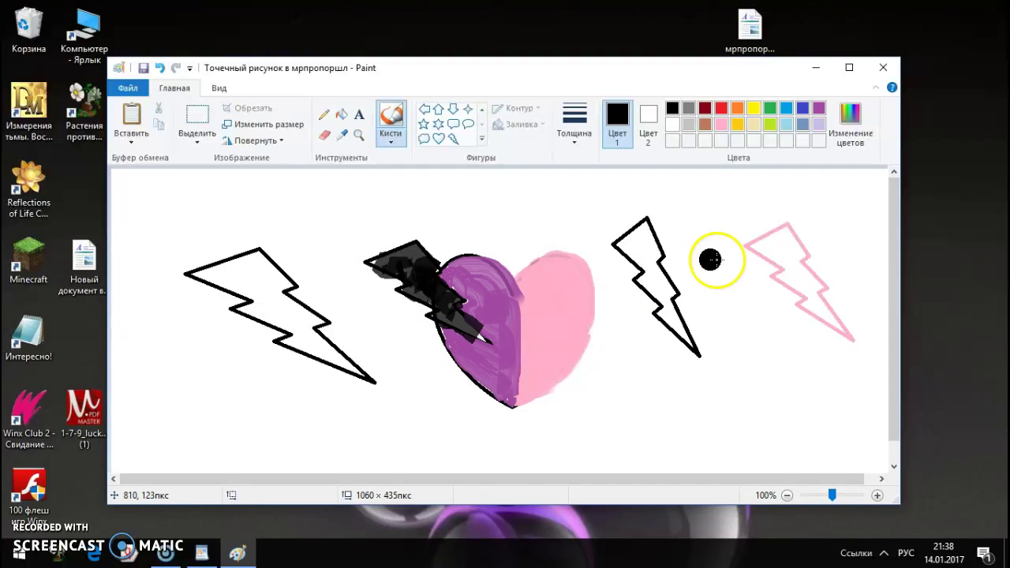
{"action": "mouse_move", "coordinate": [640, 249]}
{"action": "left_mouse_down"}
{"action": "mouse_move", "coordinate": [655, 292]}
{"action": "mouse_move", "coordinate": [654, 283]}
{"action": "mouse_move", "coordinate": [690, 340]}
{"action": "mouse_move", "coordinate": [667, 288]}
{"action": "mouse_move", "coordinate": [640, 276]}
{"action": "mouse_move", "coordinate": [655, 268]}
{"action": "mouse_move", "coordinate": [645, 232]}
{"action": "mouse_move", "coordinate": [623, 242]}
{"action": "mouse_move", "coordinate": [658, 269]}
{"action": "left_mouse_up"}
{"action": "mouse_move", "coordinate": [671, 334]}
{"action": "left_mouse_down"}
{"action": "mouse_move", "coordinate": [685, 333]}
{"action": "mouse_move", "coordinate": [697, 354]}
{"action": "left_mouse_up"}
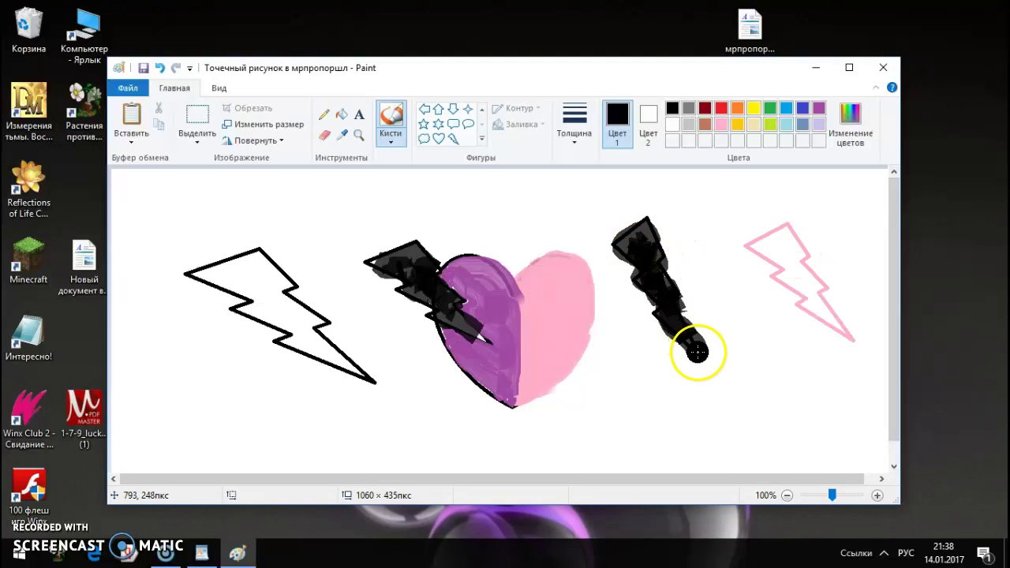
Colour the inside of the far-right lightning bolt pink with the marker brush
{"action": "left_click", "coordinate": [724, 126]}
{"action": "mouse_move", "coordinate": [766, 257]}
{"action": "left_mouse_down"}
{"action": "mouse_move", "coordinate": [798, 262]}
{"action": "mouse_move", "coordinate": [790, 250]}
{"action": "mouse_move", "coordinate": [781, 262]}
{"action": "mouse_move", "coordinate": [791, 240]}
{"action": "mouse_move", "coordinate": [776, 252]}
{"action": "mouse_move", "coordinate": [787, 237]}
{"action": "mouse_move", "coordinate": [760, 246]}
{"action": "mouse_move", "coordinate": [791, 276]}
{"action": "mouse_move", "coordinate": [780, 275]}
{"action": "mouse_move", "coordinate": [840, 329]}
{"action": "mouse_move", "coordinate": [813, 279]}
{"action": "left_mouse_up"}
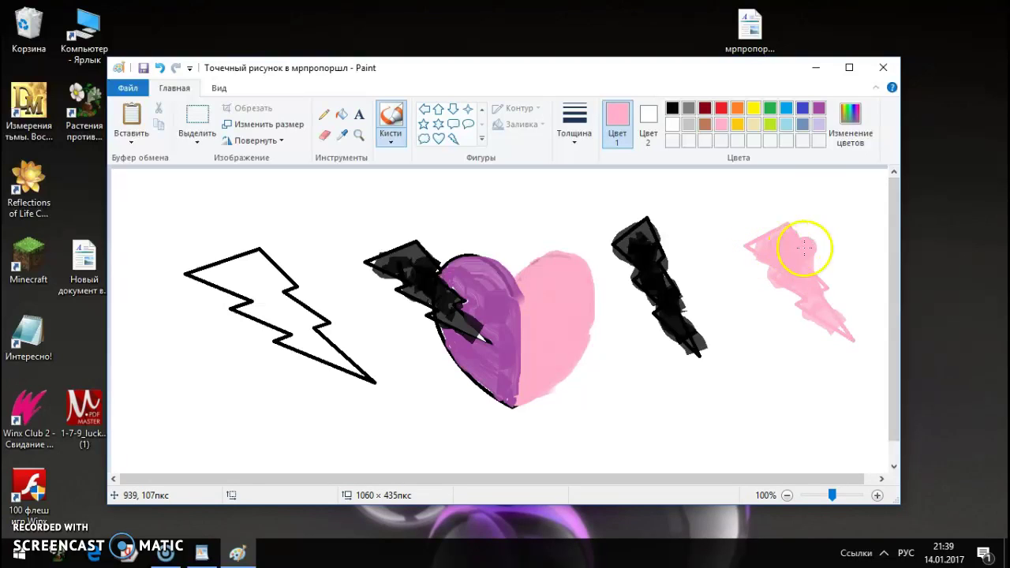
{"action": "mouse_move", "coordinate": [809, 293]}
{"action": "left_mouse_down"}
{"action": "mouse_move", "coordinate": [847, 334]}
{"action": "mouse_move", "coordinate": [823, 293]}
{"action": "left_mouse_up"}
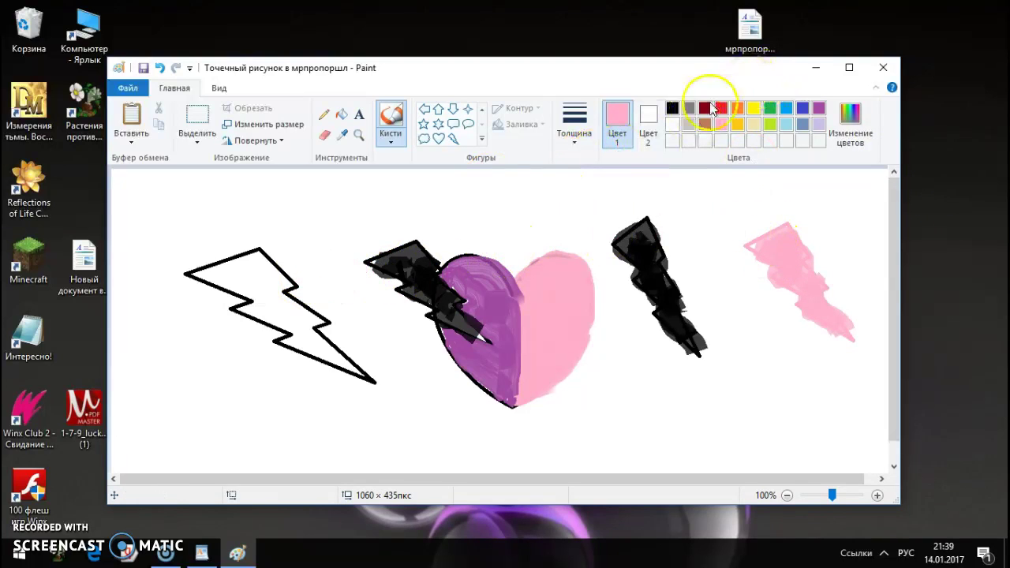
Colour the far-left lightning bolt black and darken the bolt that overlaps the heart with more black strokes
{"action": "left_click", "coordinate": [672, 108]}
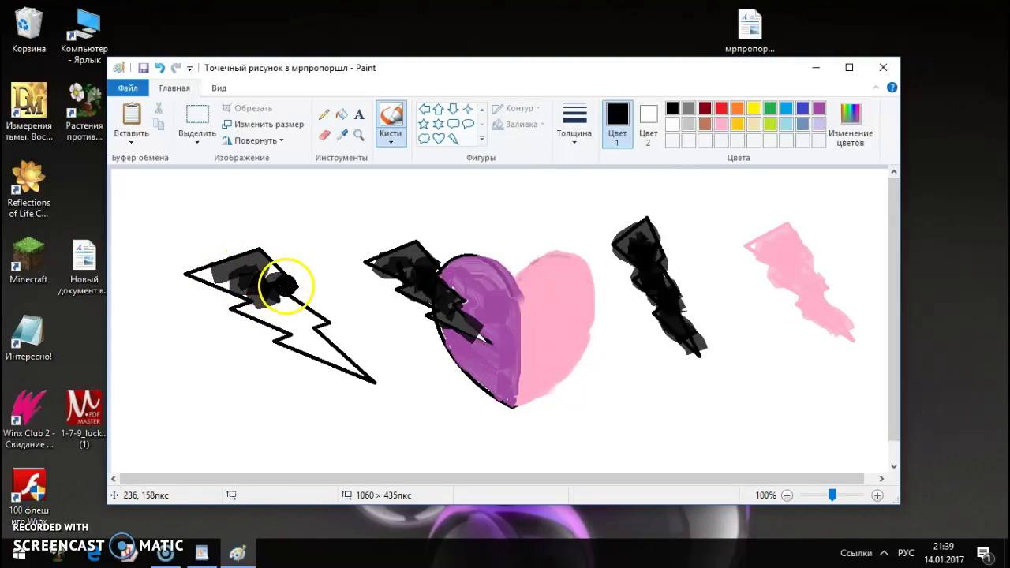
{"action": "mouse_move", "coordinate": [249, 268]}
{"action": "left_mouse_down"}
{"action": "mouse_move", "coordinate": [194, 274]}
{"action": "mouse_move", "coordinate": [269, 281]}
{"action": "mouse_move", "coordinate": [269, 268]}
{"action": "mouse_move", "coordinate": [298, 314]}
{"action": "mouse_move", "coordinate": [321, 325]}
{"action": "mouse_move", "coordinate": [308, 339]}
{"action": "mouse_move", "coordinate": [370, 377]}
{"action": "mouse_move", "coordinate": [247, 310]}
{"action": "mouse_move", "coordinate": [281, 304]}
{"action": "mouse_move", "coordinate": [258, 291]}
{"action": "mouse_move", "coordinate": [244, 297]}
{"action": "mouse_move", "coordinate": [244, 308]}
{"action": "mouse_move", "coordinate": [305, 330]}
{"action": "mouse_move", "coordinate": [283, 339]}
{"action": "mouse_move", "coordinate": [313, 334]}
{"action": "mouse_move", "coordinate": [274, 294]}
{"action": "mouse_move", "coordinate": [312, 315]}
{"action": "mouse_move", "coordinate": [350, 356]}
{"action": "left_mouse_up"}
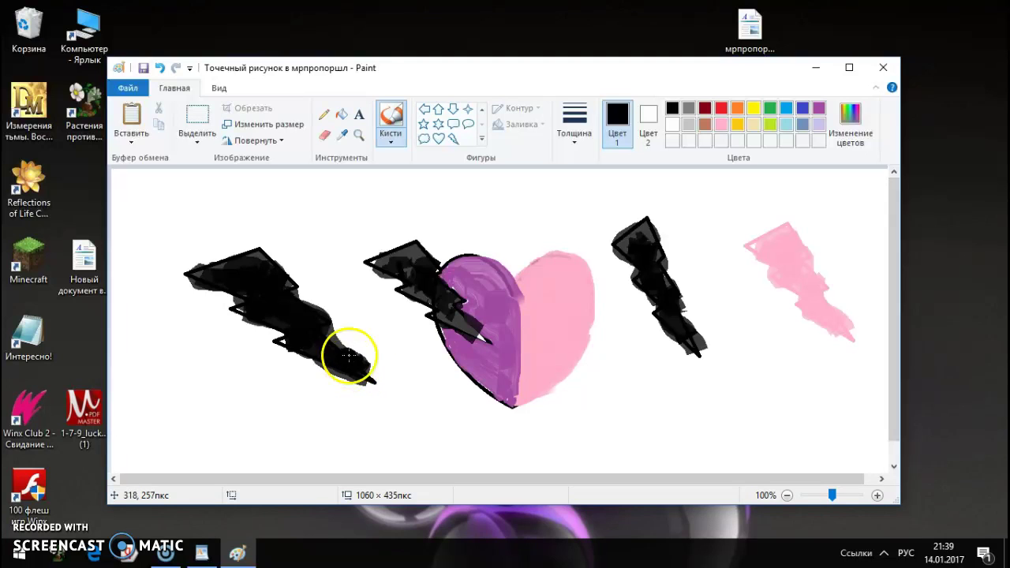
{"action": "mouse_move", "coordinate": [399, 261]}
{"action": "left_mouse_down"}
{"action": "mouse_move", "coordinate": [411, 264]}
{"action": "mouse_move", "coordinate": [400, 248]}
{"action": "mouse_move", "coordinate": [412, 253]}
{"action": "mouse_move", "coordinate": [418, 293]}
{"action": "mouse_move", "coordinate": [447, 306]}
{"action": "left_mouse_up"}
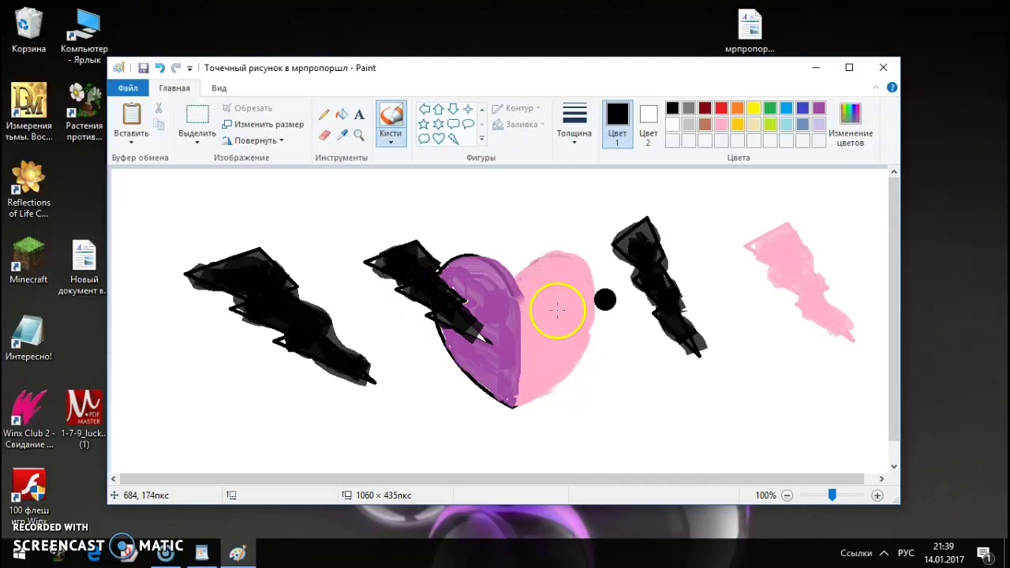
Draw black four-point stars on the heart, three on the pink half and one about 45 × 52 px on the purple half
{"action": "left_click", "coordinate": [468, 108]}
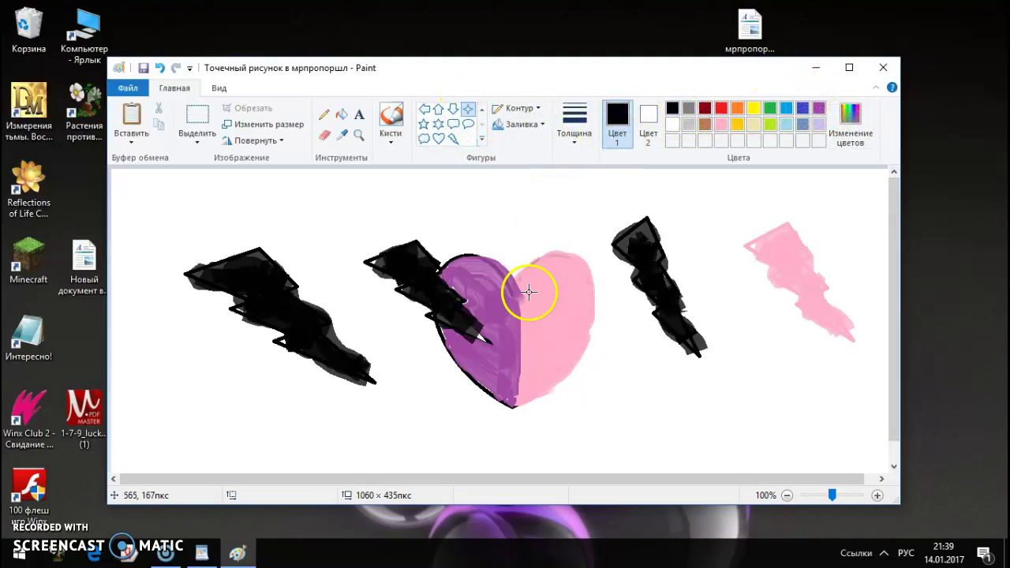
{"action": "left_click", "coordinate": [395, 115]}
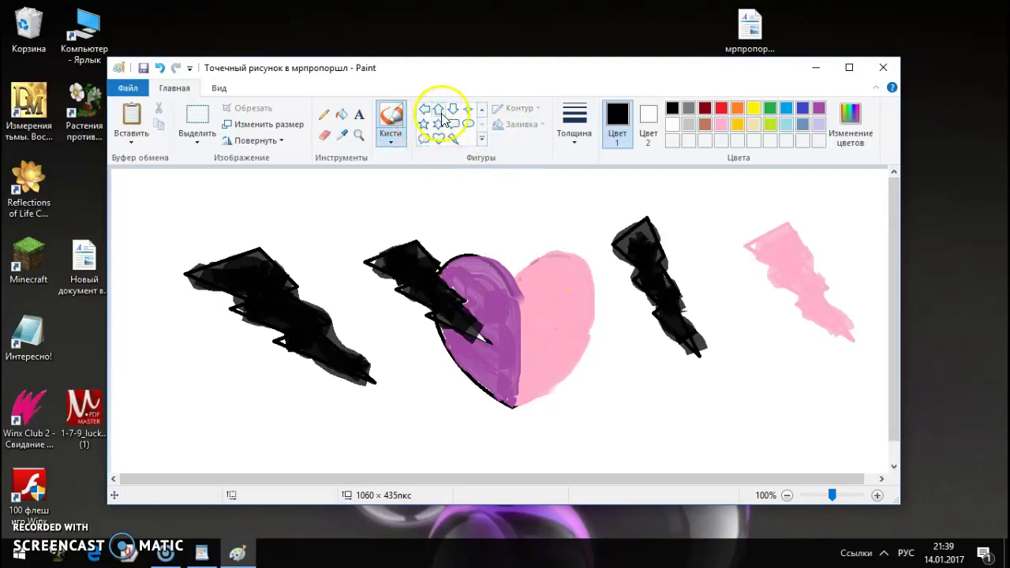
{"action": "left_click", "coordinate": [438, 124]}
{"action": "left_click", "coordinate": [467, 108]}
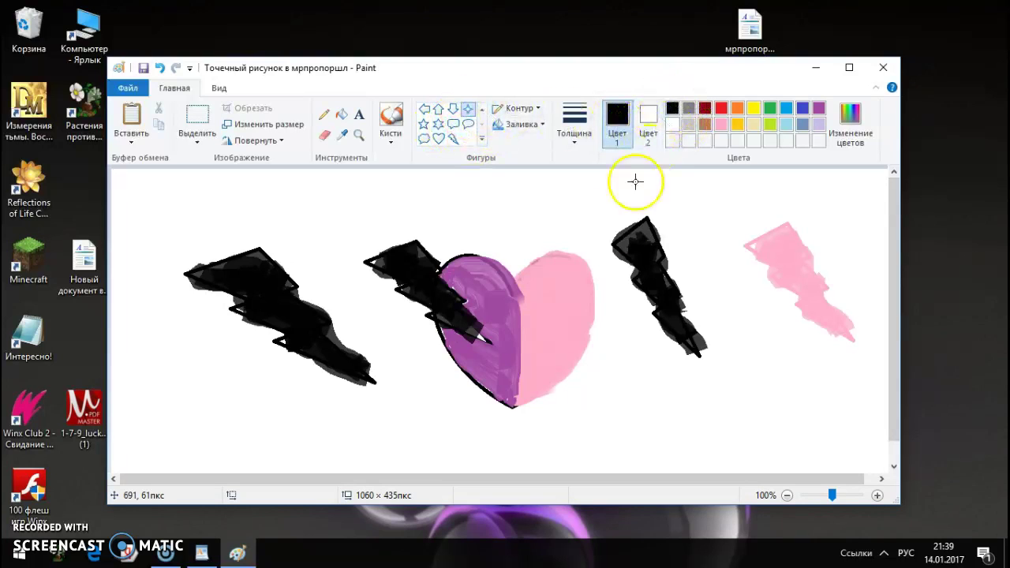
{"action": "left_click_drag", "start_coordinate": [560, 290], "coordinate": [586, 362]}
{"action": "left_click_drag", "start_coordinate": [522, 345], "coordinate": [550, 379]}
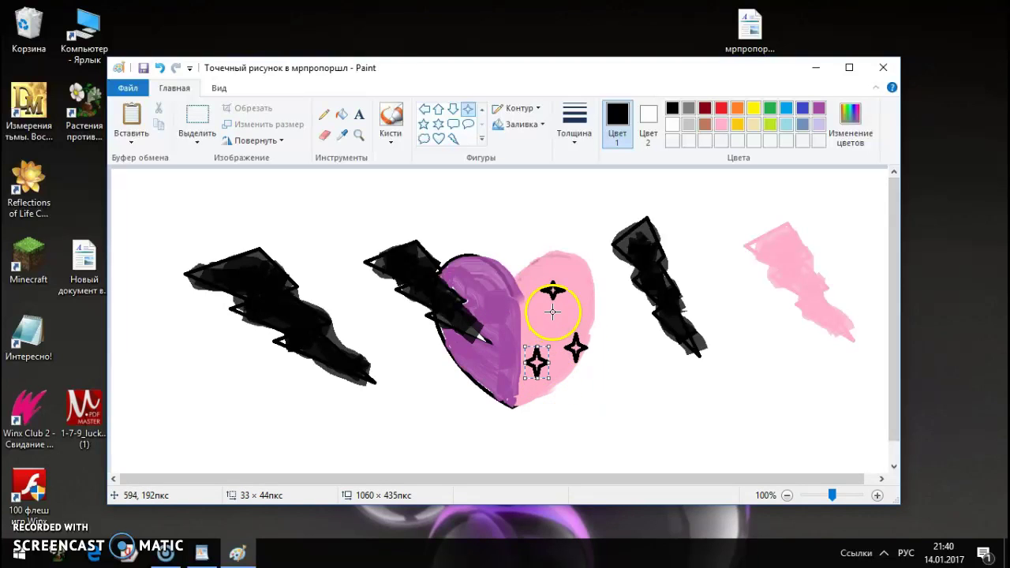
{"action": "left_click_drag", "start_coordinate": [481, 281], "coordinate": [515, 319]}
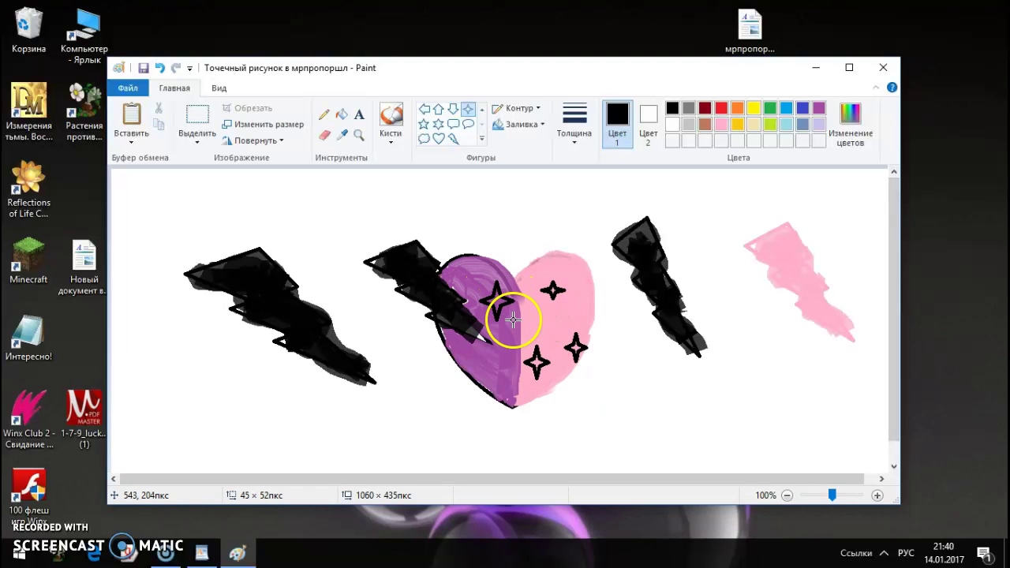
Draw a black four-point star at the heart's lower tip and an indigo one about 32 × 39 px beside the centre line
{"action": "left_click_drag", "start_coordinate": [481, 376], "coordinate": [536, 403]}
{"action": "left_click_drag", "start_coordinate": [517, 334], "coordinate": [547, 303]}
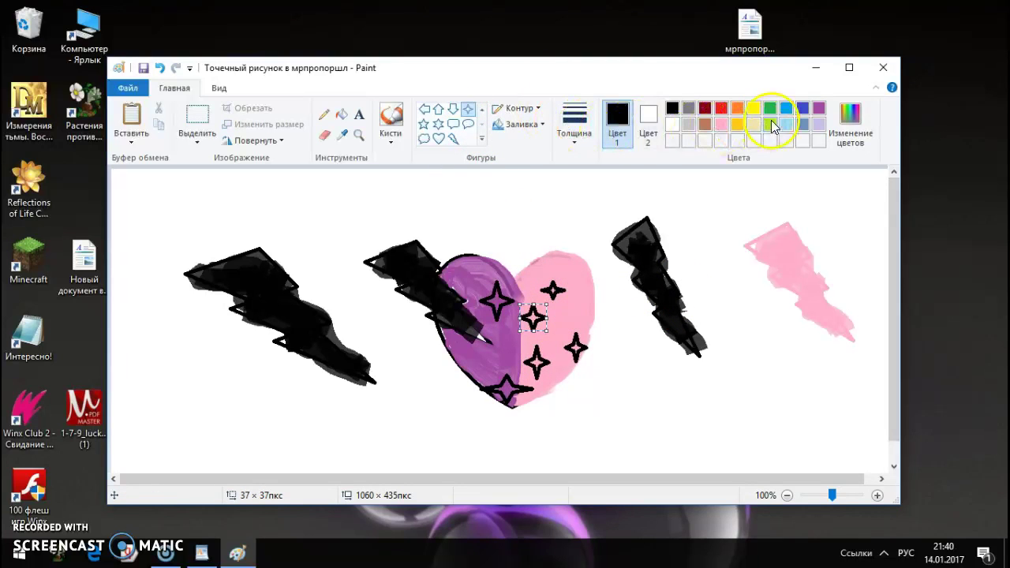
{"action": "left_click", "coordinate": [819, 112]}
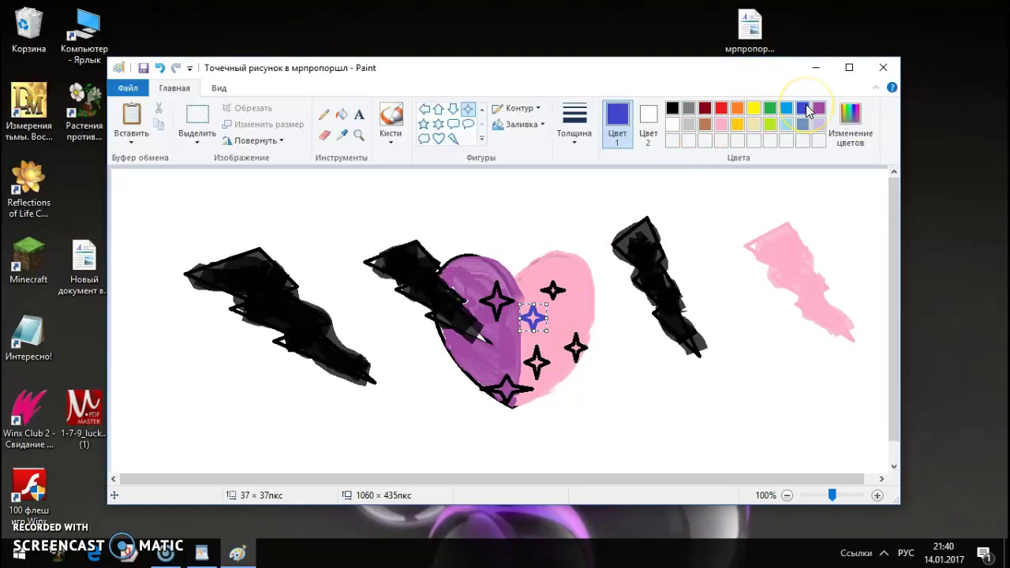
{"action": "left_click_drag", "start_coordinate": [548, 303], "coordinate": [555, 292]}
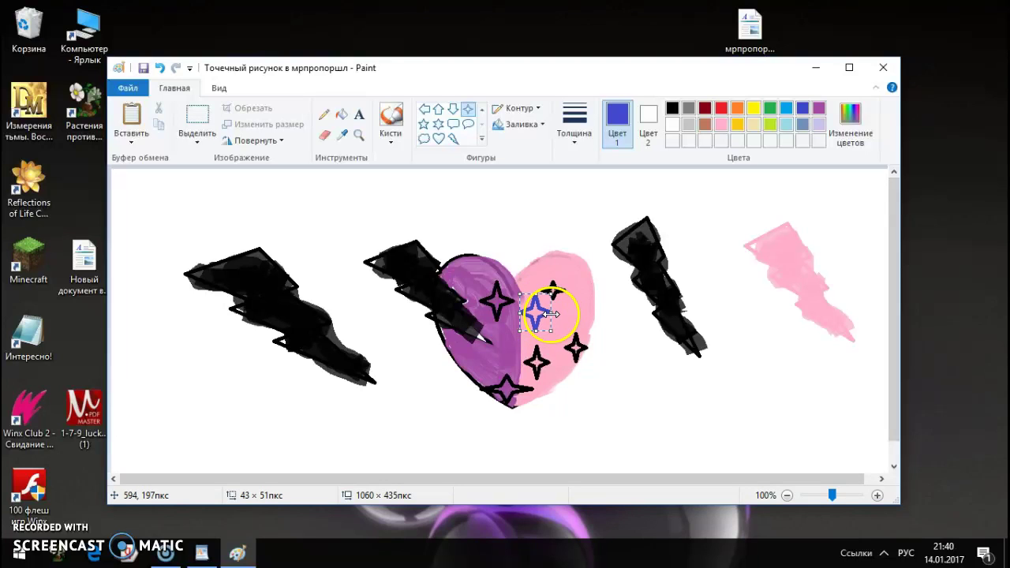
{"action": "left_click_drag", "start_coordinate": [551, 314], "coordinate": [537, 303]}
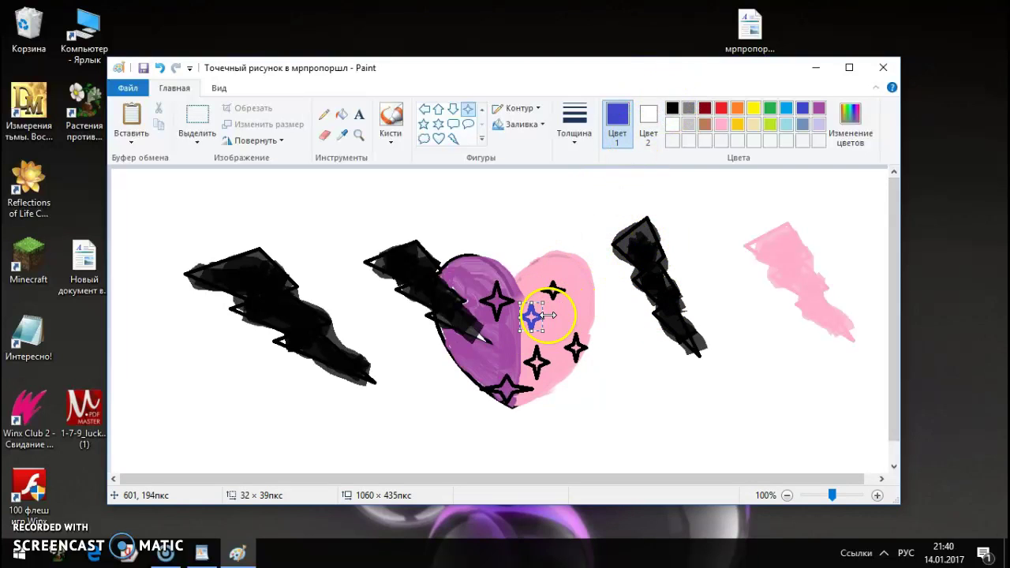
Add three indigo four-point stars, two on the purple half and one on the pink, plus a light-yellow one about 32 × 30 px on the pink
{"action": "left_click_drag", "start_coordinate": [477, 334], "coordinate": [500, 370]}
{"action": "left_click_drag", "start_coordinate": [466, 276], "coordinate": [481, 306]}
{"action": "left_click_drag", "start_coordinate": [555, 265], "coordinate": [576, 338]}
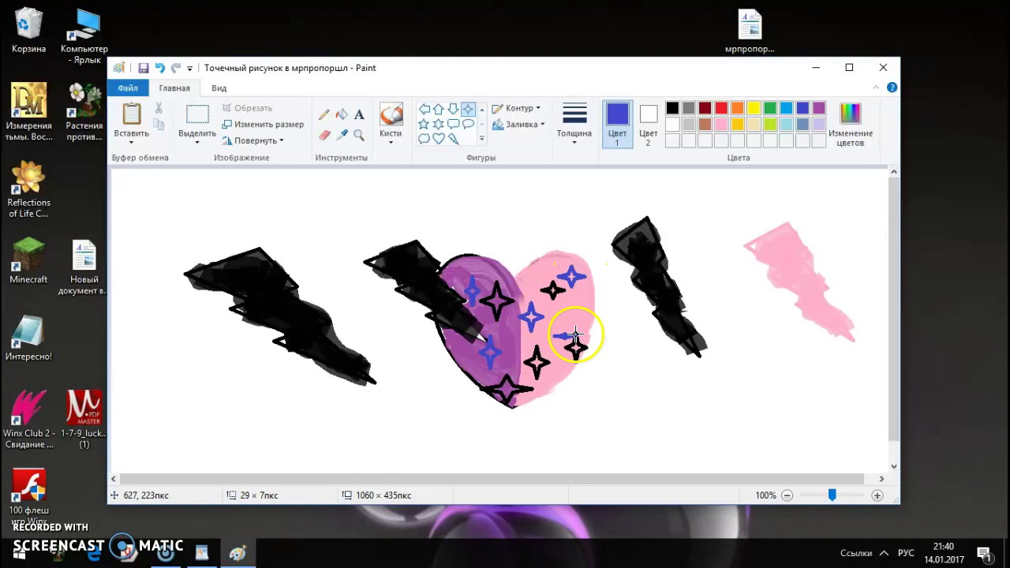
{"action": "left_click", "coordinate": [753, 123]}
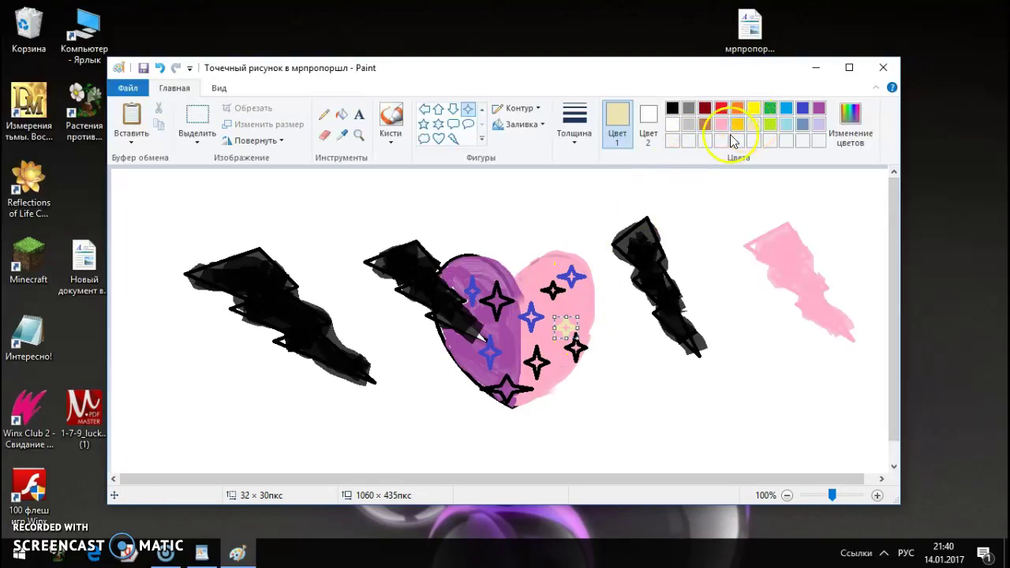
Draw orange four-point stars: a tiny one low on the pink half, a large one below the right-hand bolts, and one above the far-left bolt
{"action": "left_click_drag", "start_coordinate": [559, 372], "coordinate": [560, 377]}
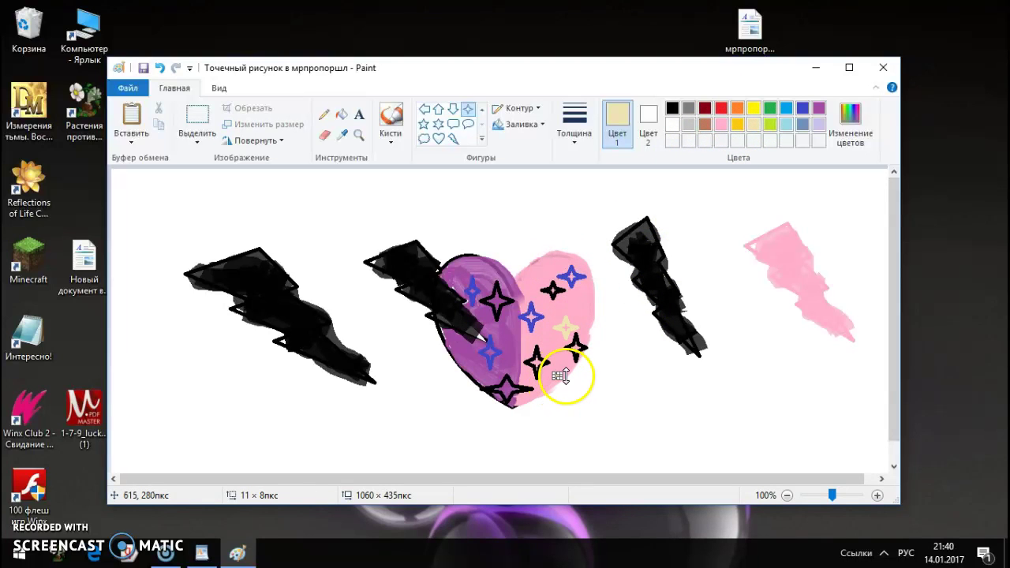
{"action": "left_click", "coordinate": [736, 109]}
{"action": "left_click_drag", "start_coordinate": [676, 375], "coordinate": [813, 471]}
{"action": "left_click_drag", "start_coordinate": [177, 191], "coordinate": [240, 245]}
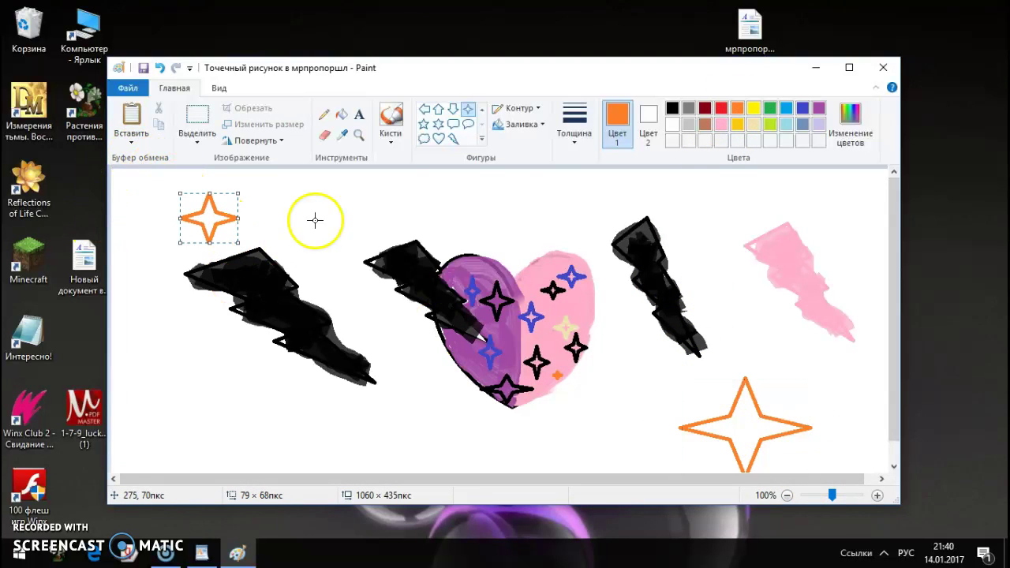
Recolour the star above the far-left bolt red and draw red stars below that bolt and above the heart, the latter about 178 × 71 px
{"action": "left_click", "coordinate": [720, 109]}
{"action": "left_click_drag", "start_coordinate": [185, 392], "coordinate": [297, 465]}
{"action": "left_click_drag", "start_coordinate": [453, 209], "coordinate": [583, 260]}
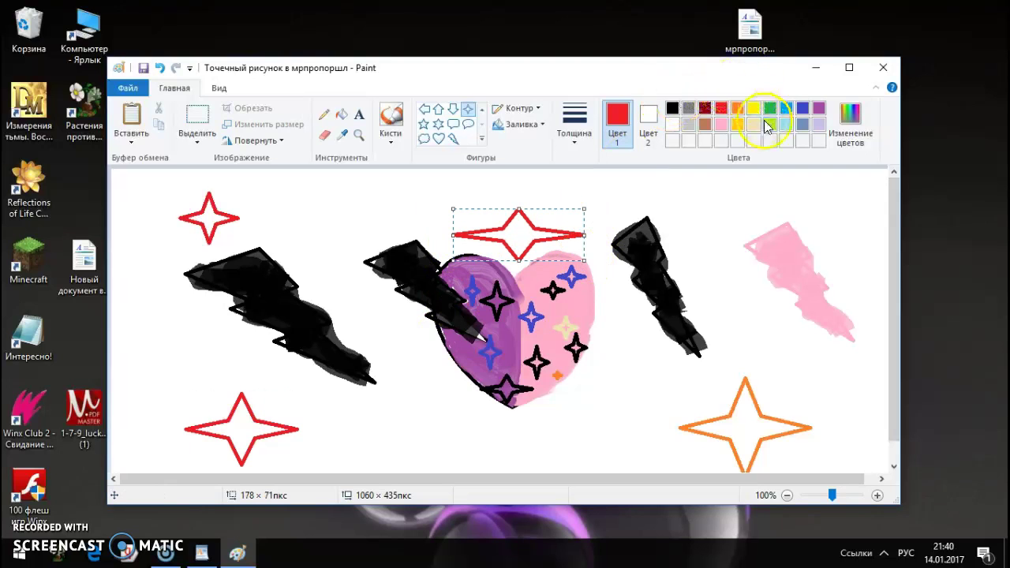
Draw two lime four-point stars, about 53 × 99 px between the two right-hand bolts and 73 × 144 px beside the pink bolt
{"action": "left_click_drag", "start_coordinate": [698, 202], "coordinate": [739, 274]}
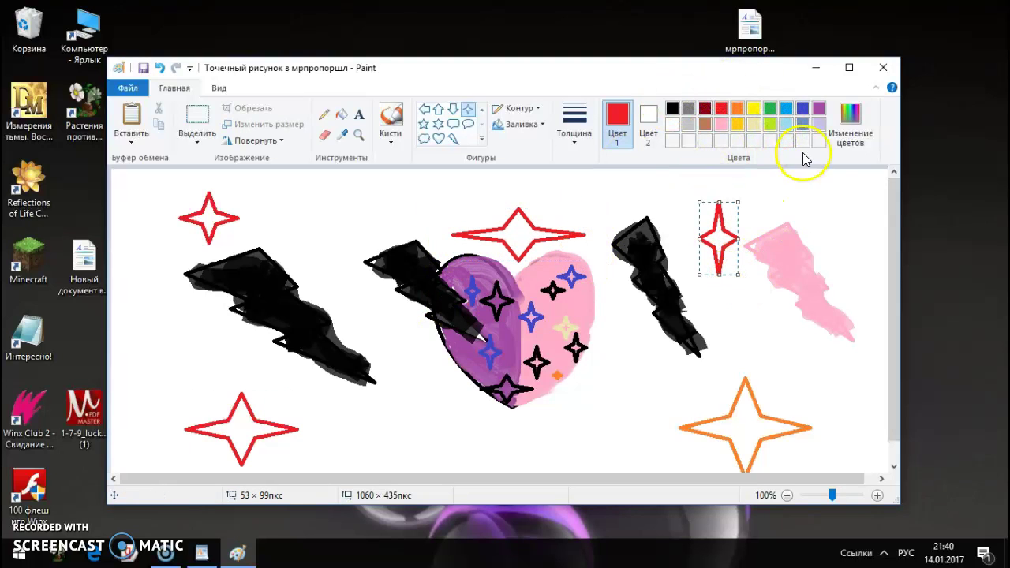
{"action": "left_click", "coordinate": [765, 124]}
{"action": "left_click_drag", "start_coordinate": [823, 225], "coordinate": [881, 339]}
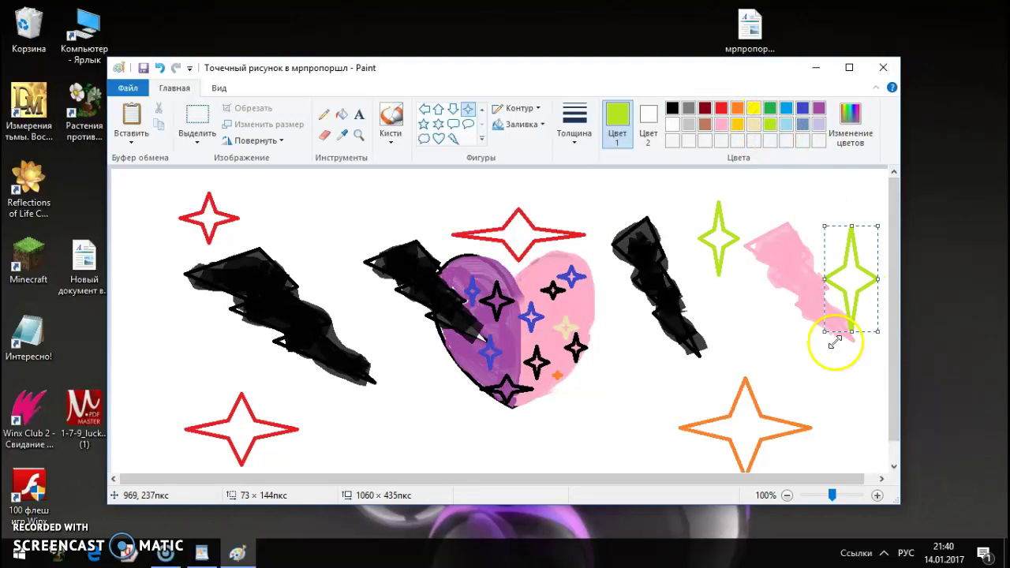
Define a custom blue with RGB 74, 74, 255, add it to the custom colours, and apply it to the star beside the pink bolt
{"action": "left_click", "coordinate": [817, 109]}
{"action": "left_click", "coordinate": [851, 118]}
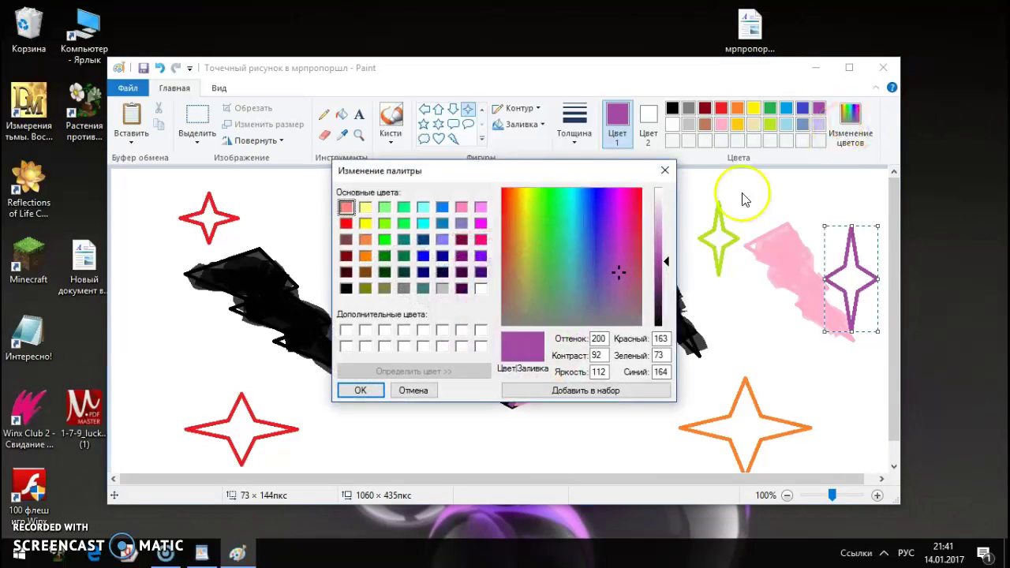
{"action": "left_click_drag", "start_coordinate": [665, 261], "coordinate": [662, 234]}
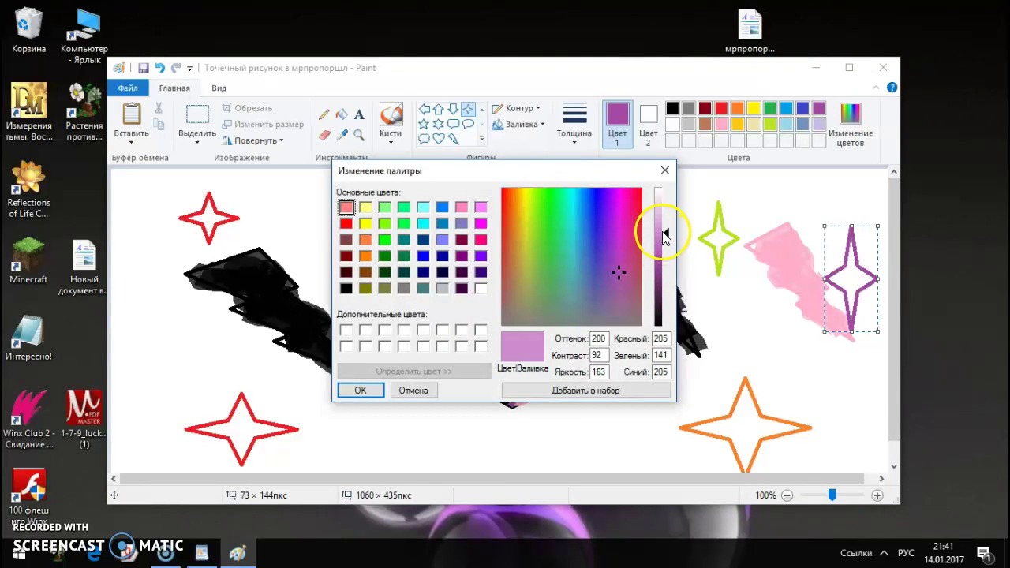
{"action": "left_click", "coordinate": [423, 256]}
{"action": "left_click_drag", "start_coordinate": [666, 258], "coordinate": [667, 237]}
{"action": "left_click", "coordinate": [617, 392]}
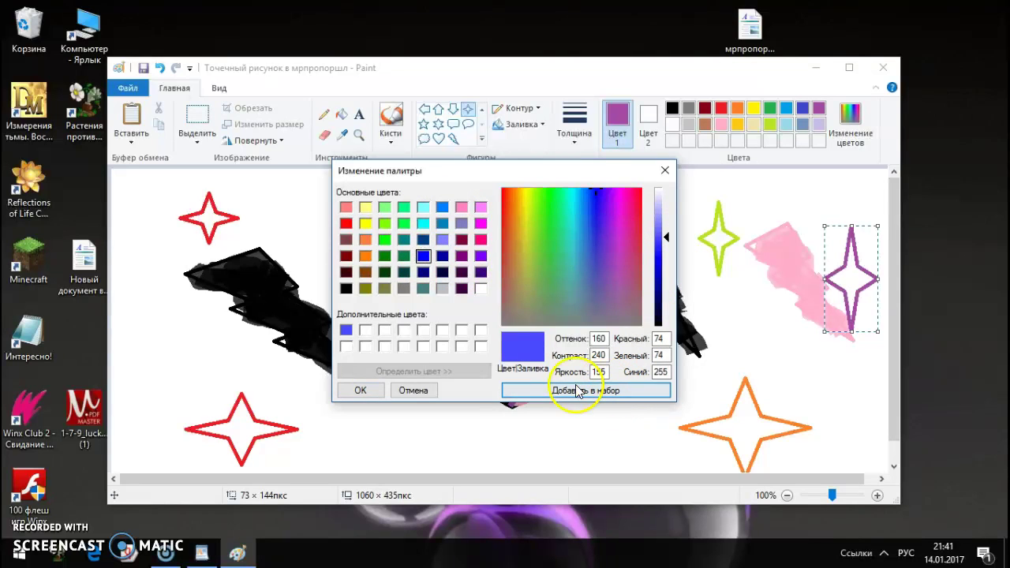
{"action": "left_click", "coordinate": [359, 391]}
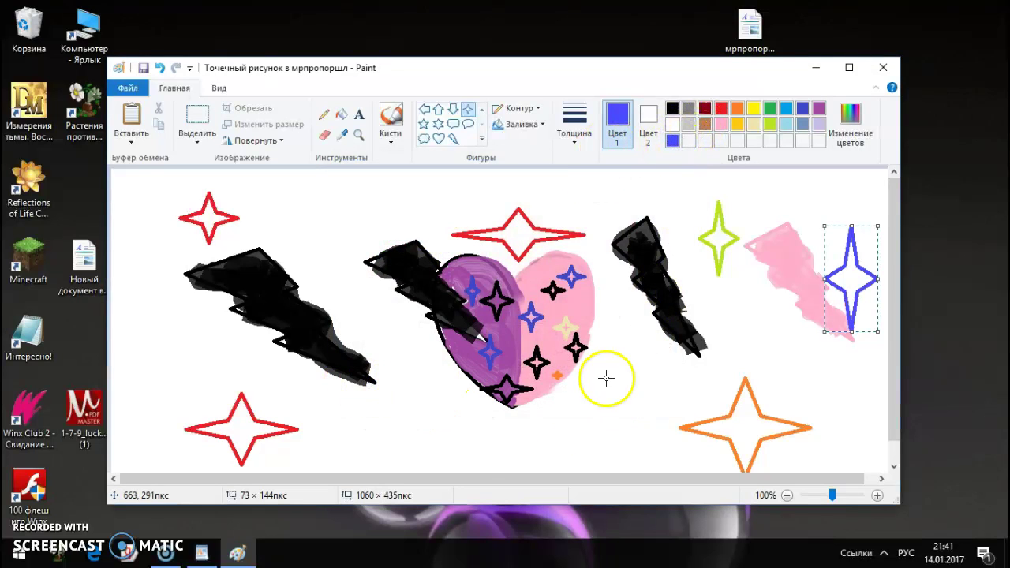
Draw three custom-blue four-point stars: about 149 × 76 px below-left of the heart, a small one by the lime star, and 76 × 50 px below-right
{"action": "mouse_move", "coordinate": [365, 418]}
{"action": "left_mouse_down"}
{"action": "mouse_move", "coordinate": [433, 441]}
{"action": "mouse_move", "coordinate": [474, 473]}
{"action": "left_mouse_up"}
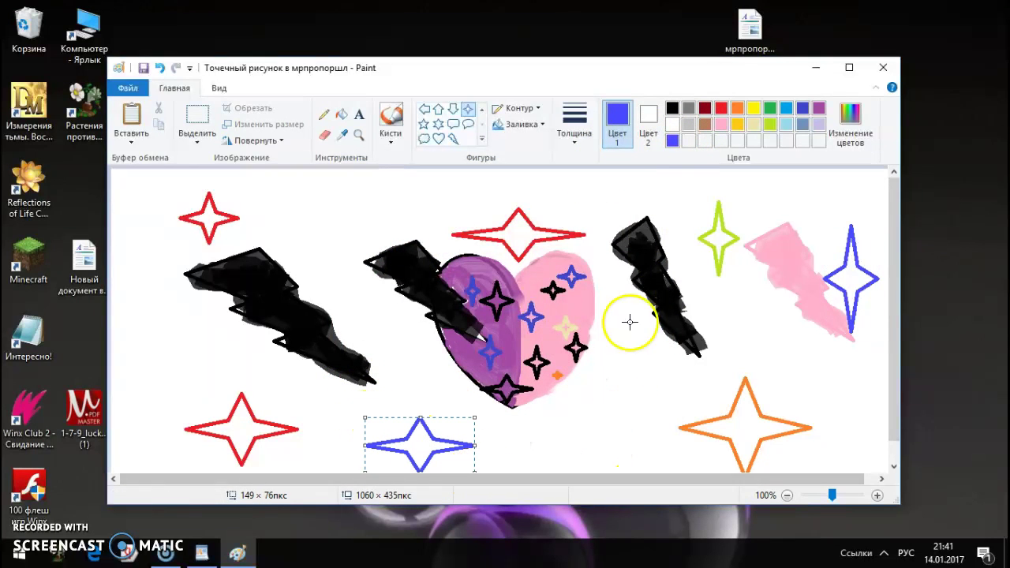
{"action": "left_click_drag", "start_coordinate": [687, 194], "coordinate": [709, 213]}
{"action": "left_click_drag", "start_coordinate": [574, 414], "coordinate": [636, 456]}
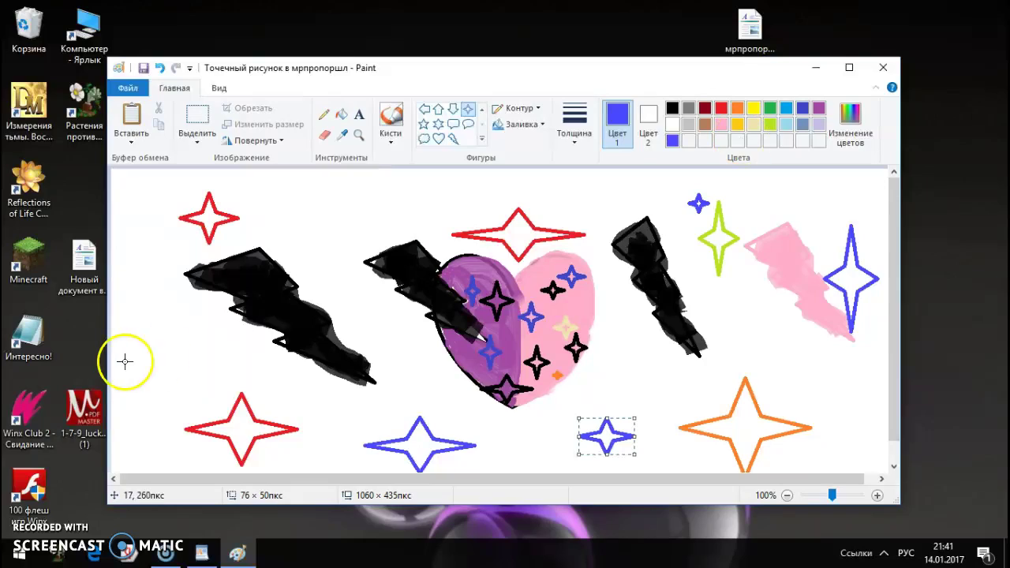
Switch to the WordPad document мрпропоршл and go to the text below the embedded drawing
{"action": "left_click", "coordinate": [207, 552]}
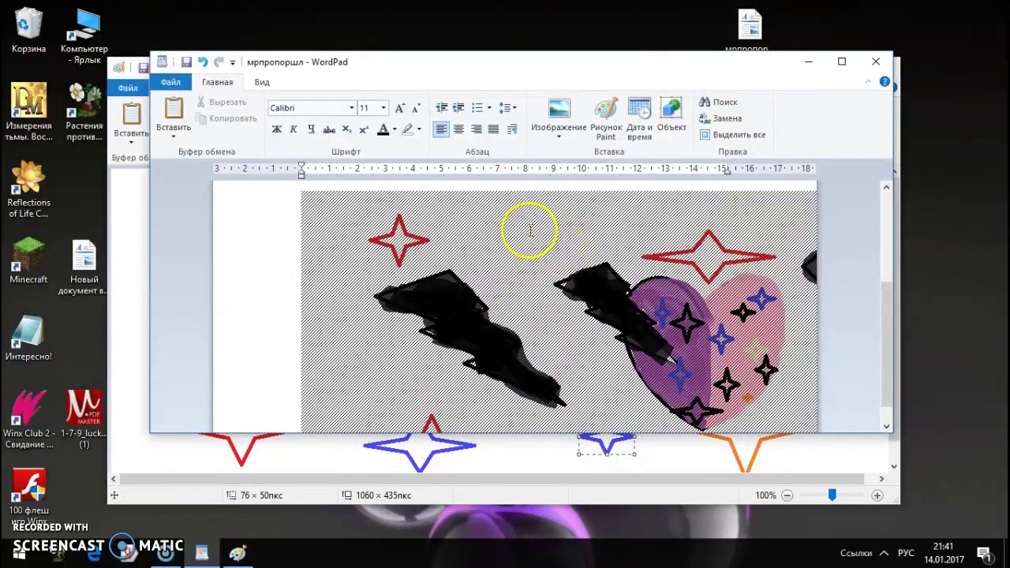
{"action": "scroll", "coordinate": [530, 230], "scroll_direction": "down", "scroll_amount": 5}
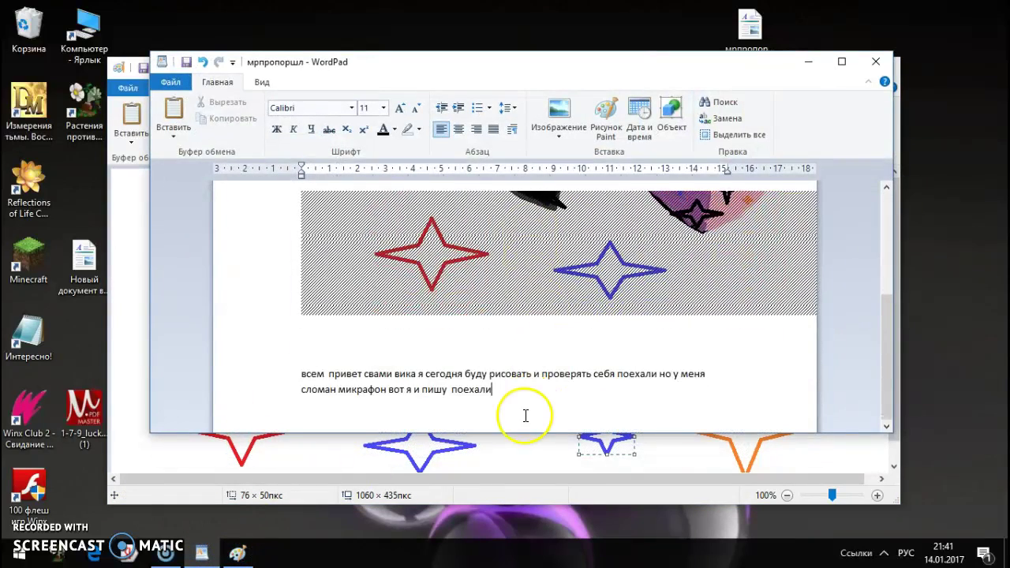